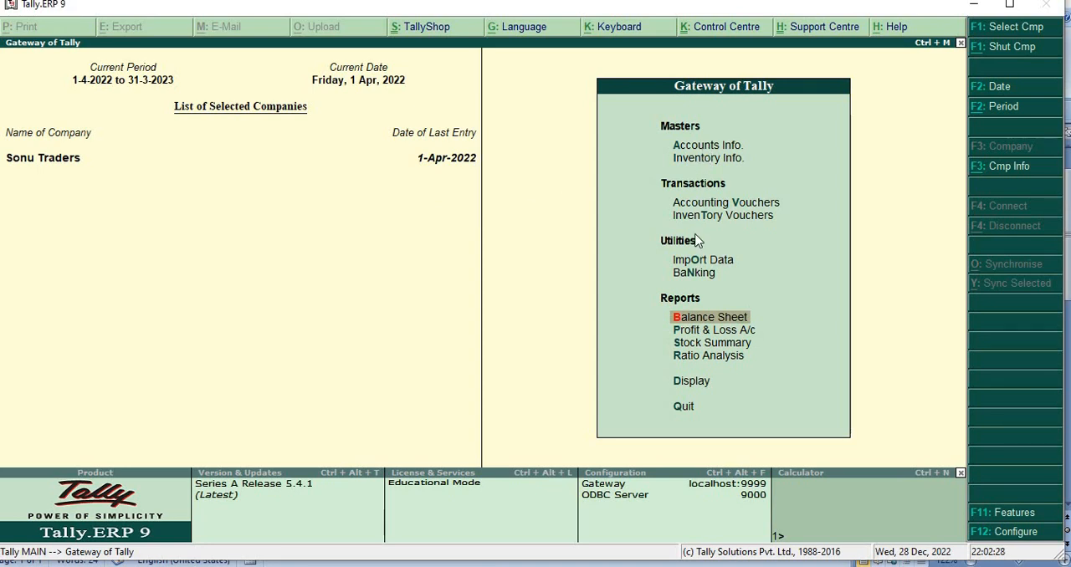
Step: Open the creation form for a single ledger in the Sonu Traders accounts
key(Up)
key(Up)
key(Up)
key(Up)
key(Up)
key(Up)
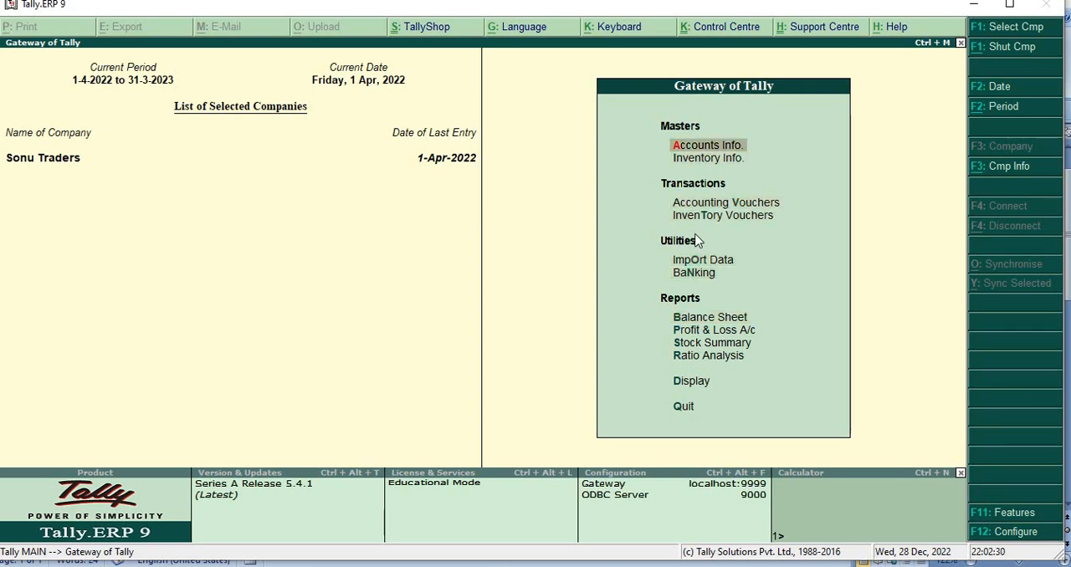
key(Return)
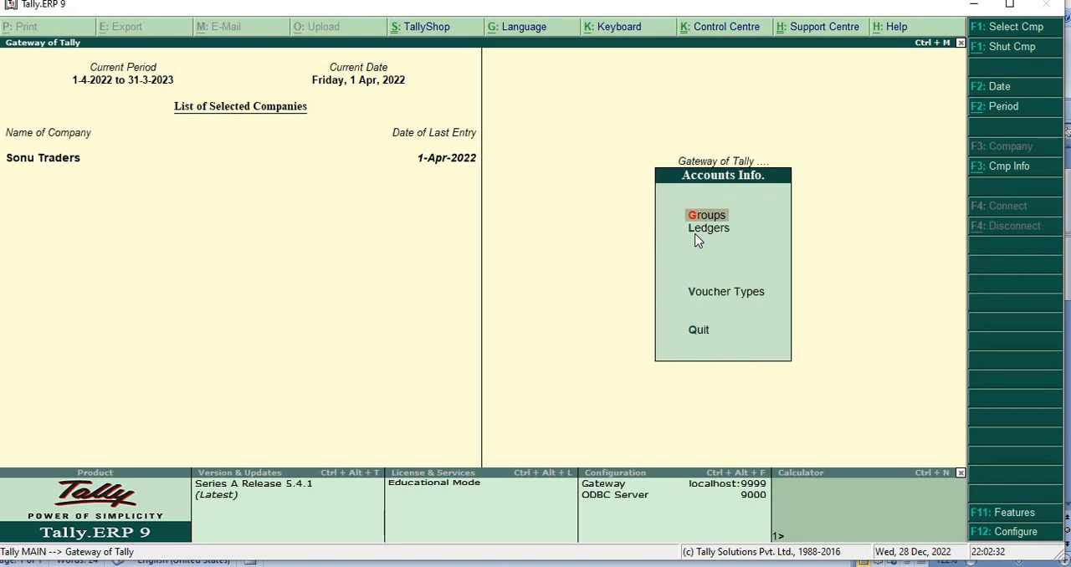
key(Down)
key(Return)
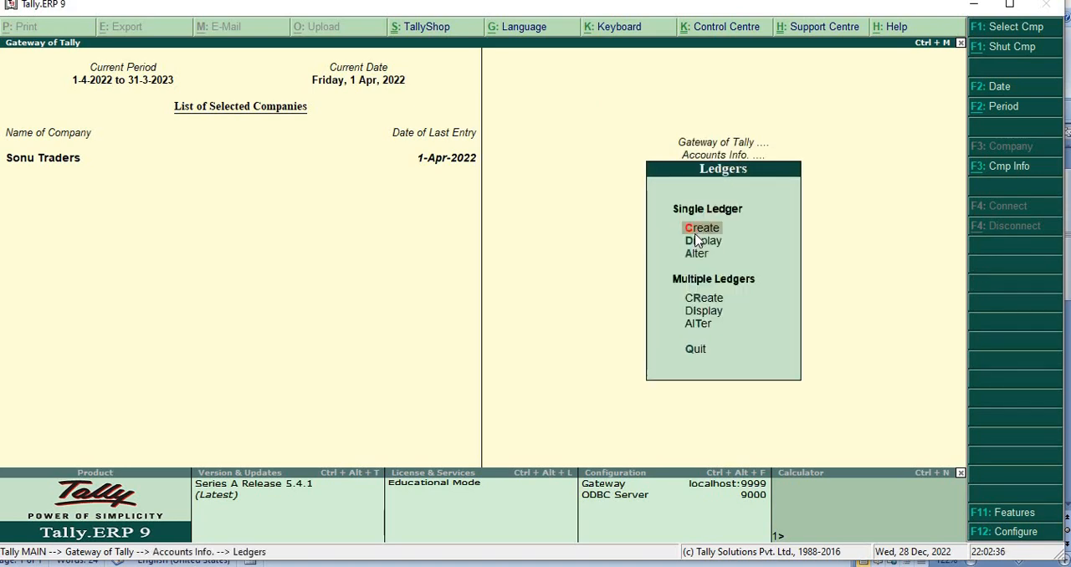
key(Return)
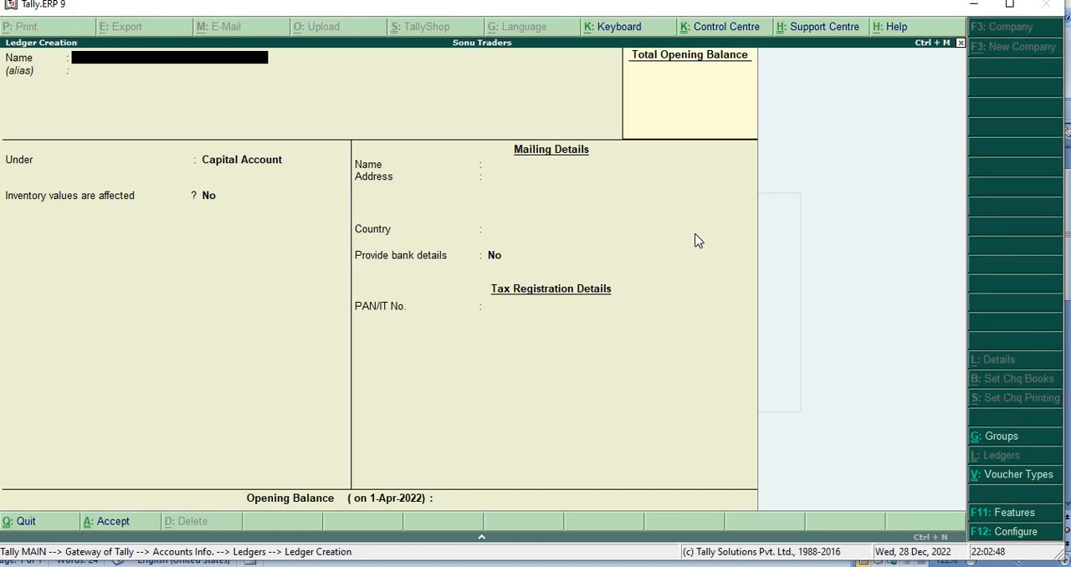
Step: Name the new ledger "Daily Wages Of Labours" and leave its alias empty
text(Daily Wage)
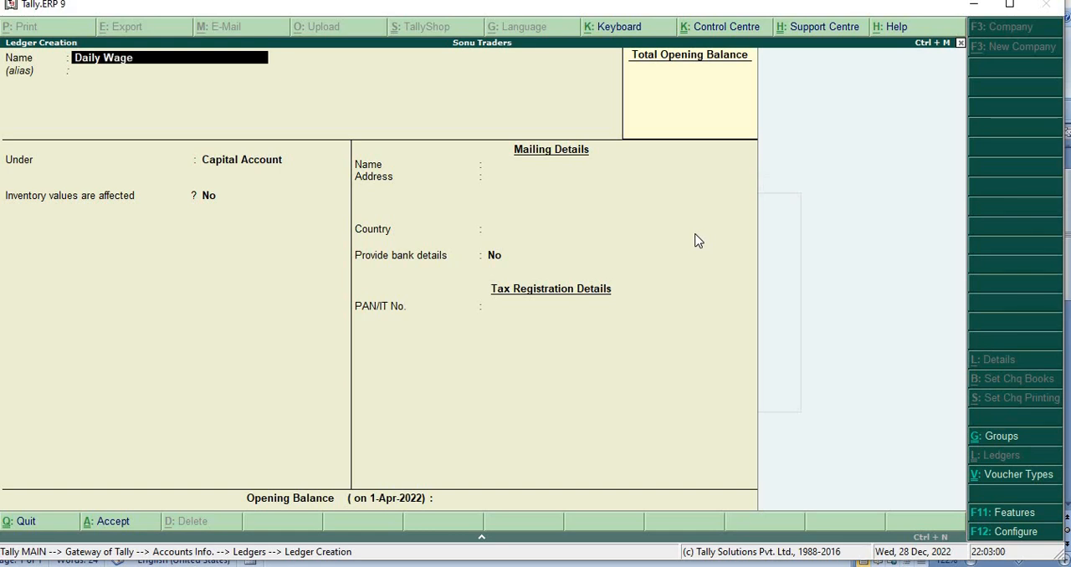
text(s Of Labour)
key(Return)
key(Return)
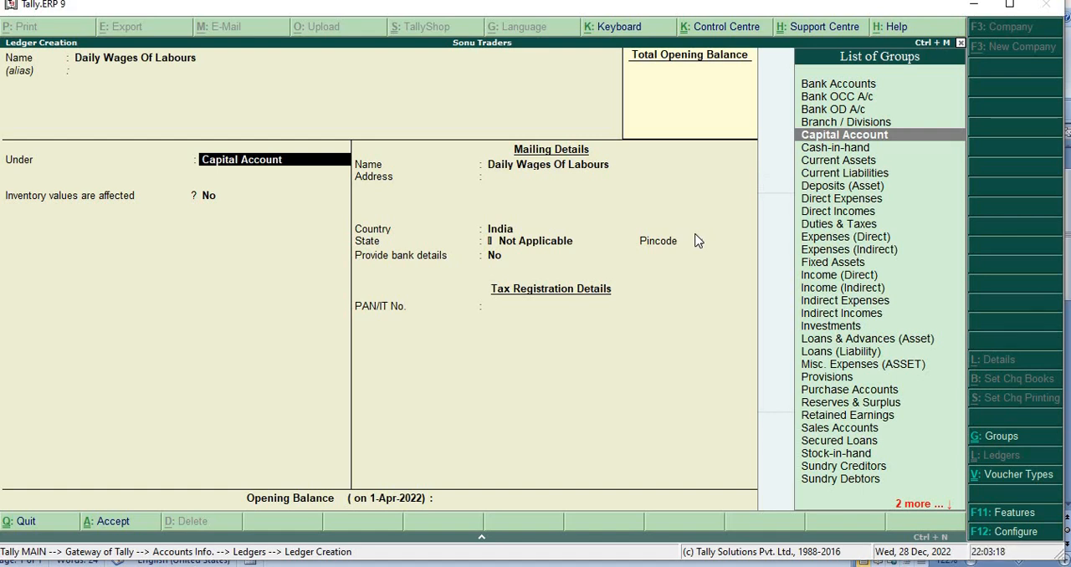
Step: Place the Daily Wages Of Labours ledger under Direct Expenses, keep the remaining defaults and save it
text(D)
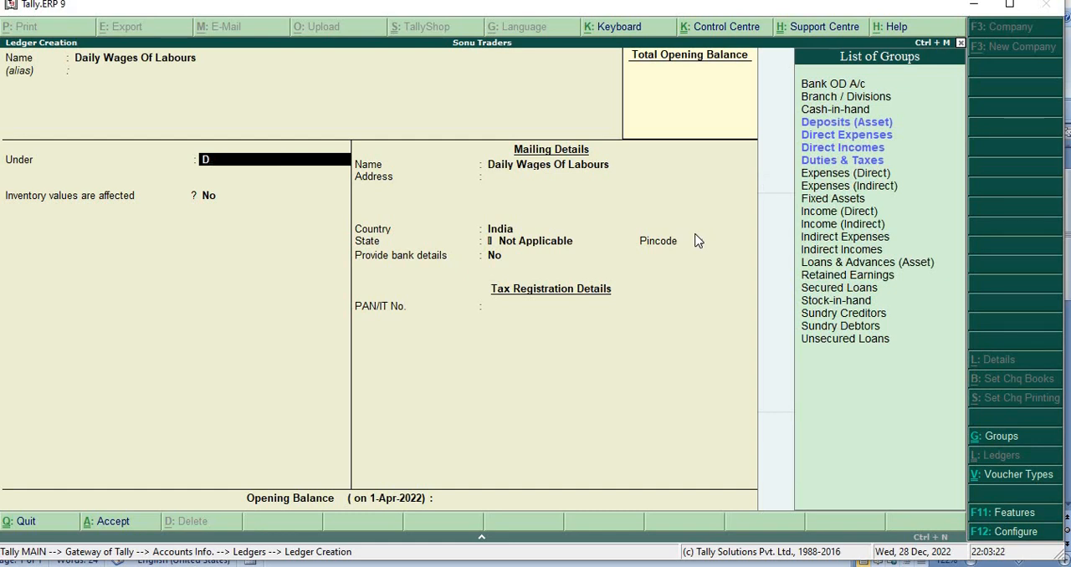
key(Down)
key(Down)
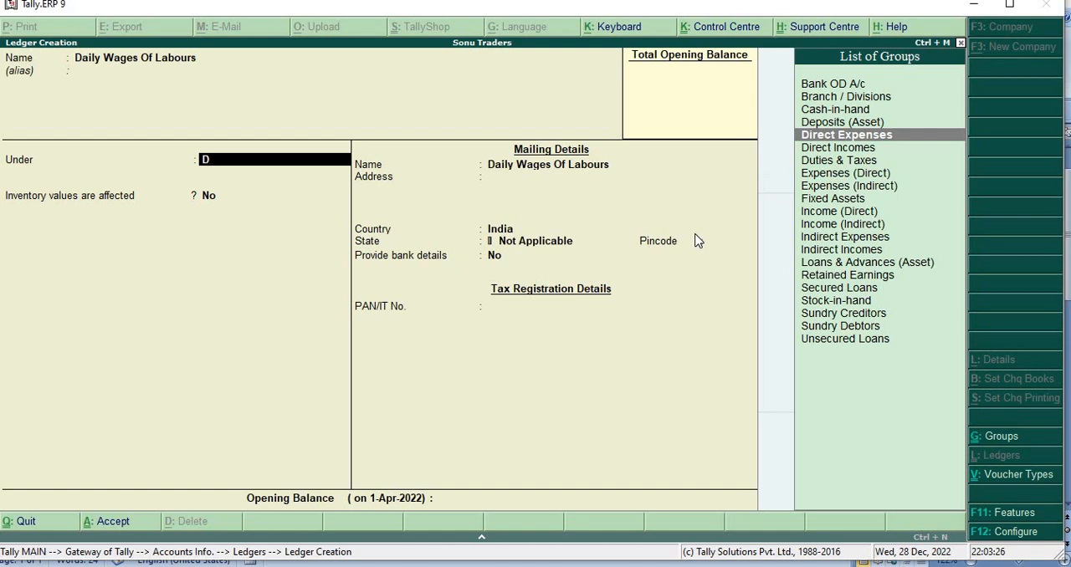
key(Return)
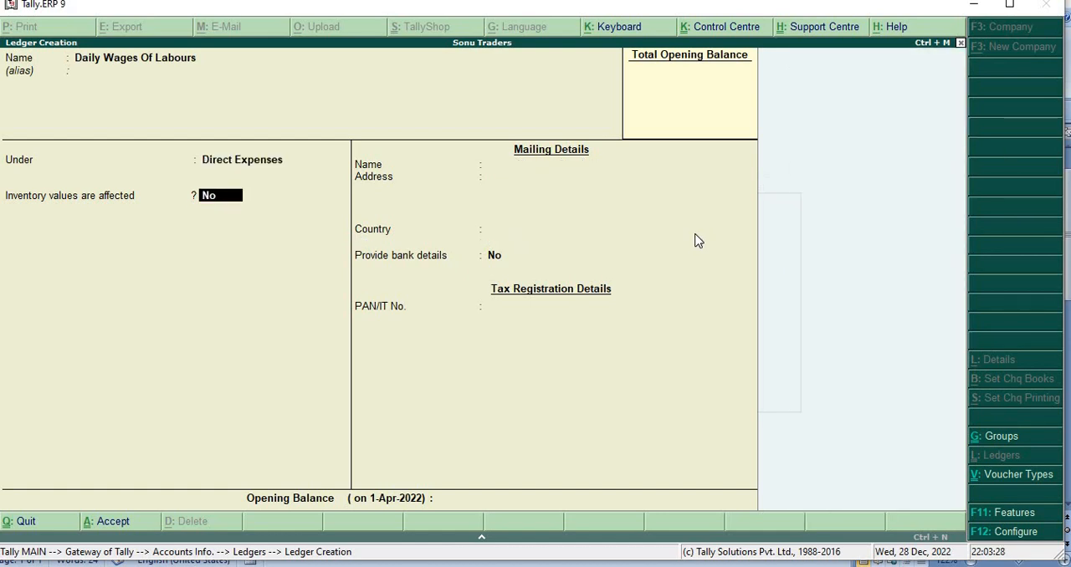
key(Return)
key(Return)
key(Return)
key(Return)
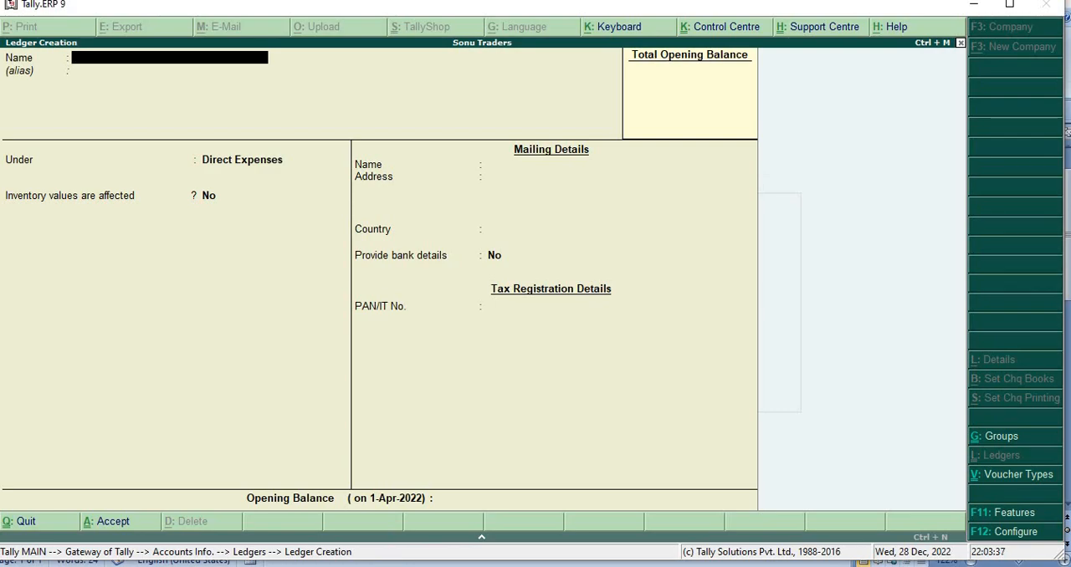
Step: Consult the direct expenses list in Word, return to Tally.ERP 9 and name the next ledger "Repairig of Machines"
click(388, 566)
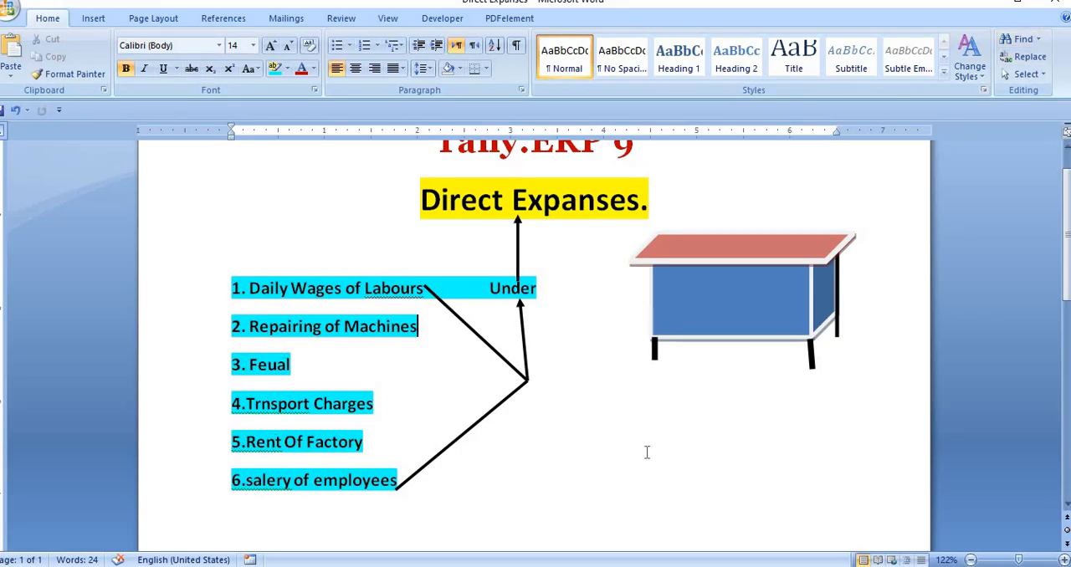
mouse_move(320, 566)
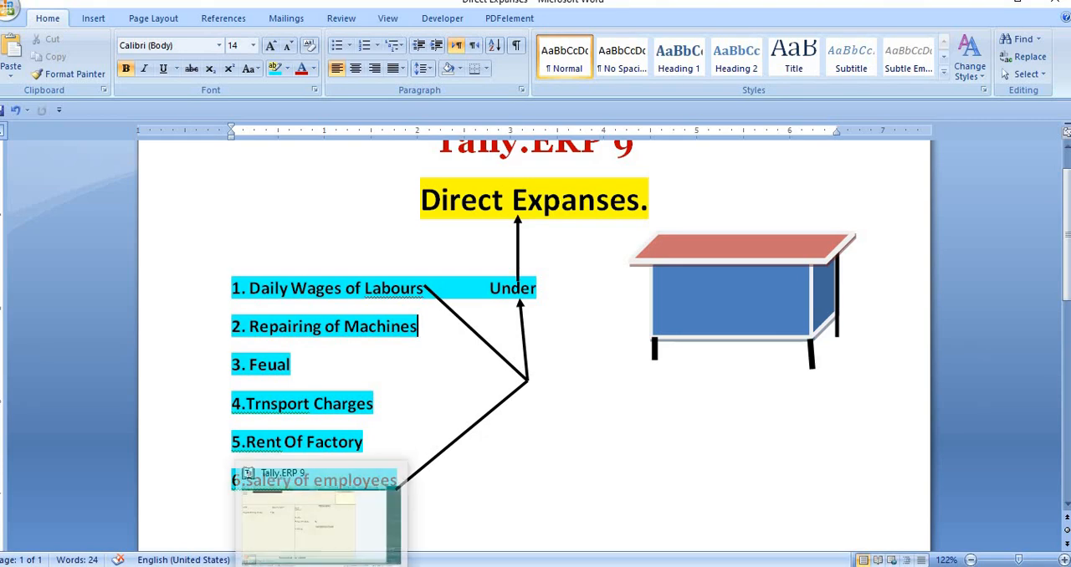
click(318, 515)
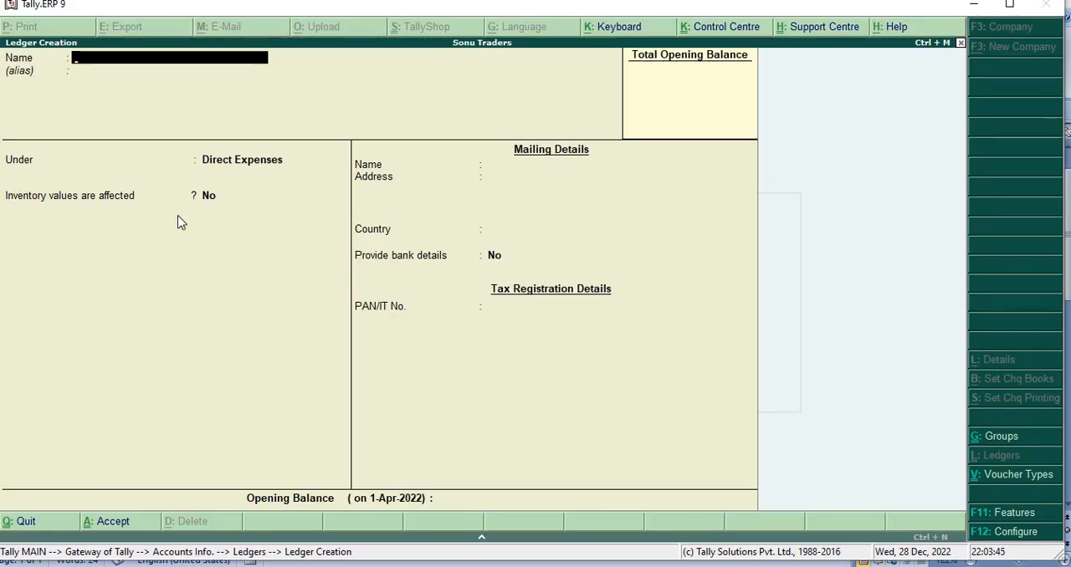
text(Repairig)
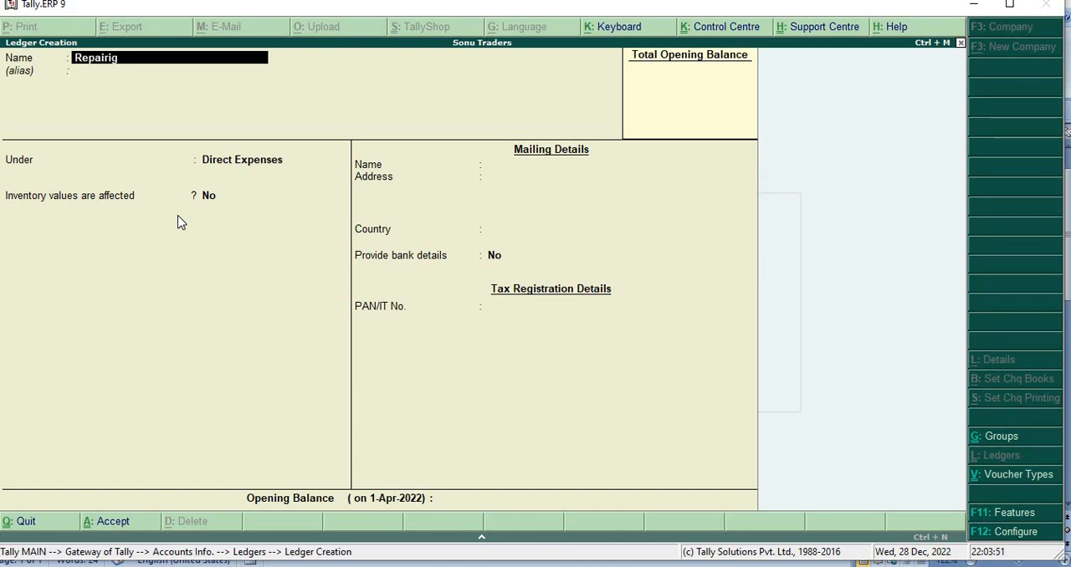
text( of Machines)
key(Return)
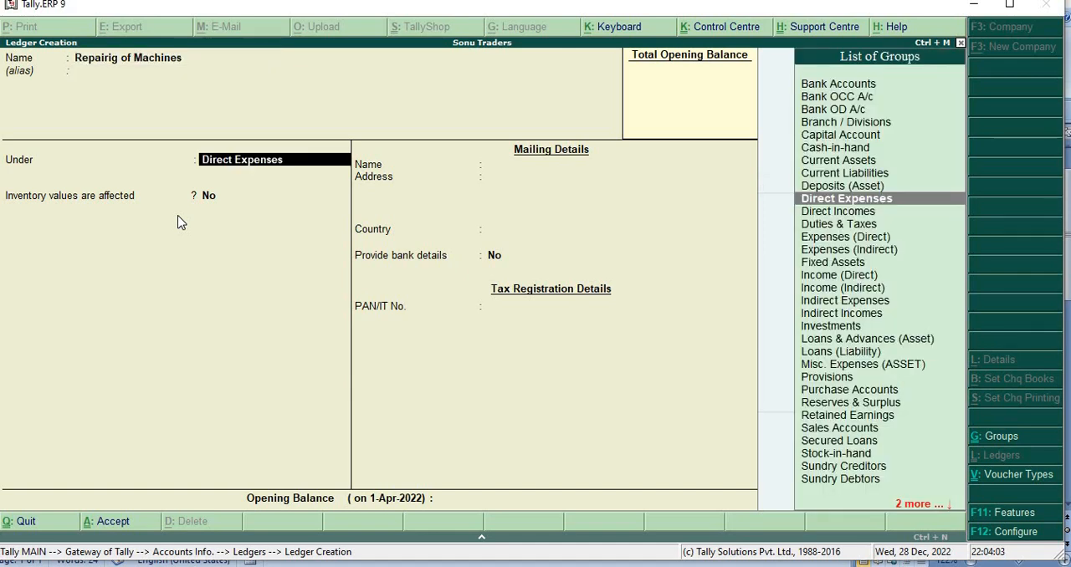
Step: Keep the machine repair ledger under Direct Expenses with the default settings and save it
key(Return)
key(Return)
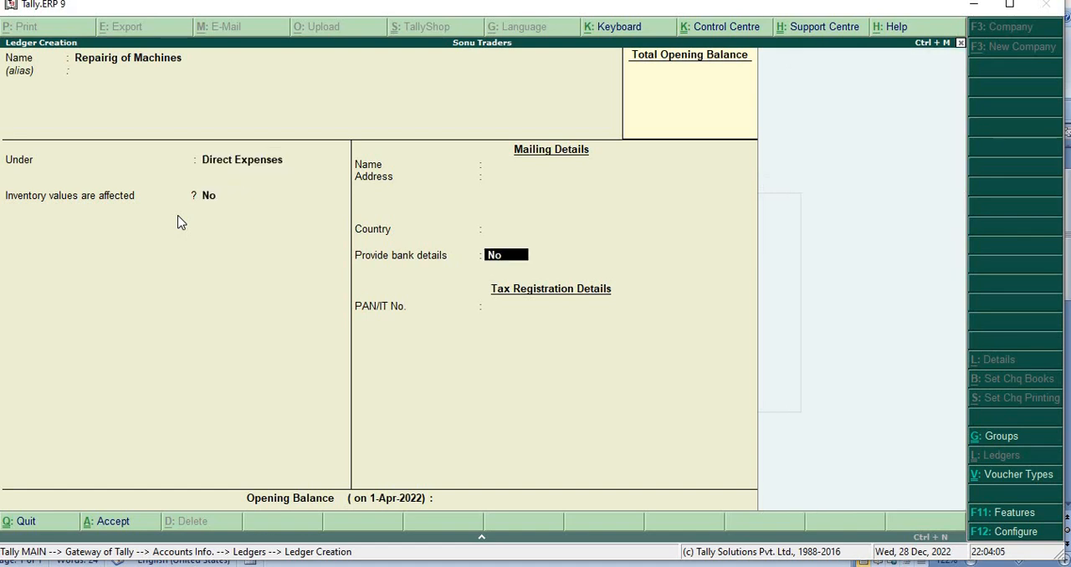
key(Return)
key(Return)
key(Return)
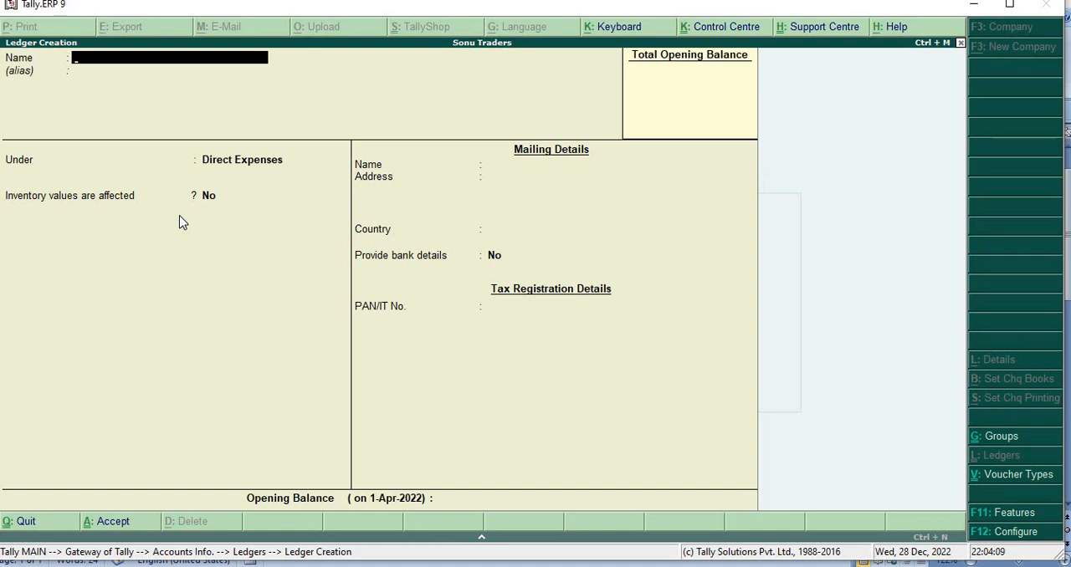
Step: Name the next new ledger "Transport Charges" and leave its alias empty
text(Transport Cha)
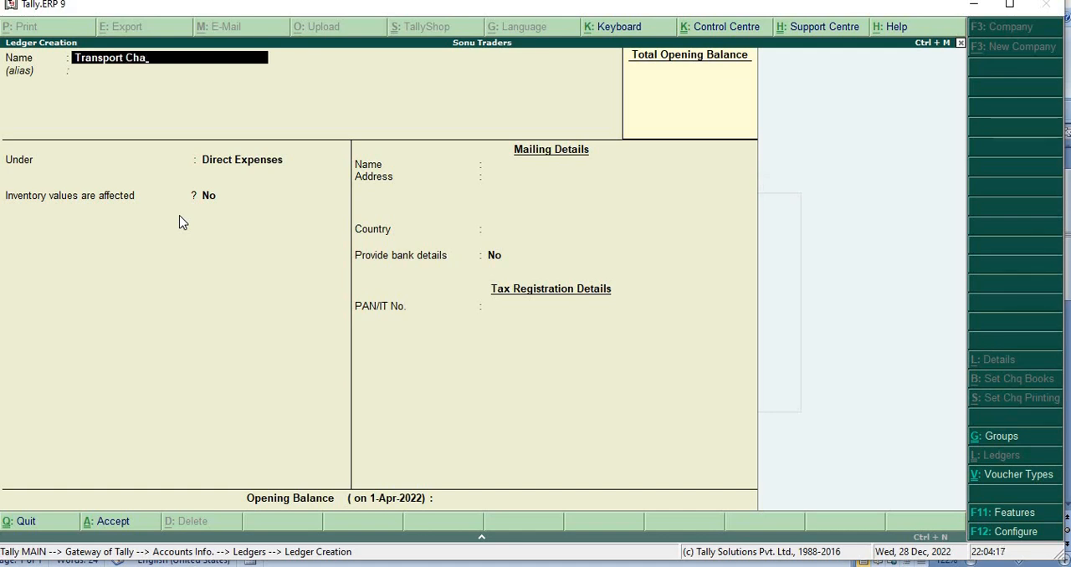
text(rges)
key(Return)
Step: Keep the Transport Charges ledger under Direct Expenses with the default settings and save it
key(Return)
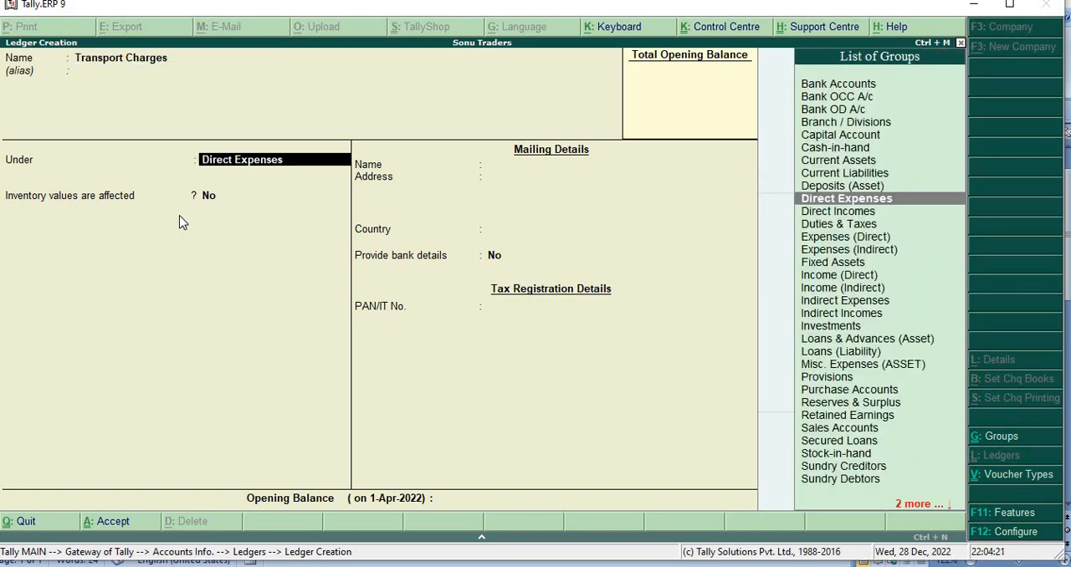
key(Return)
key(Return)
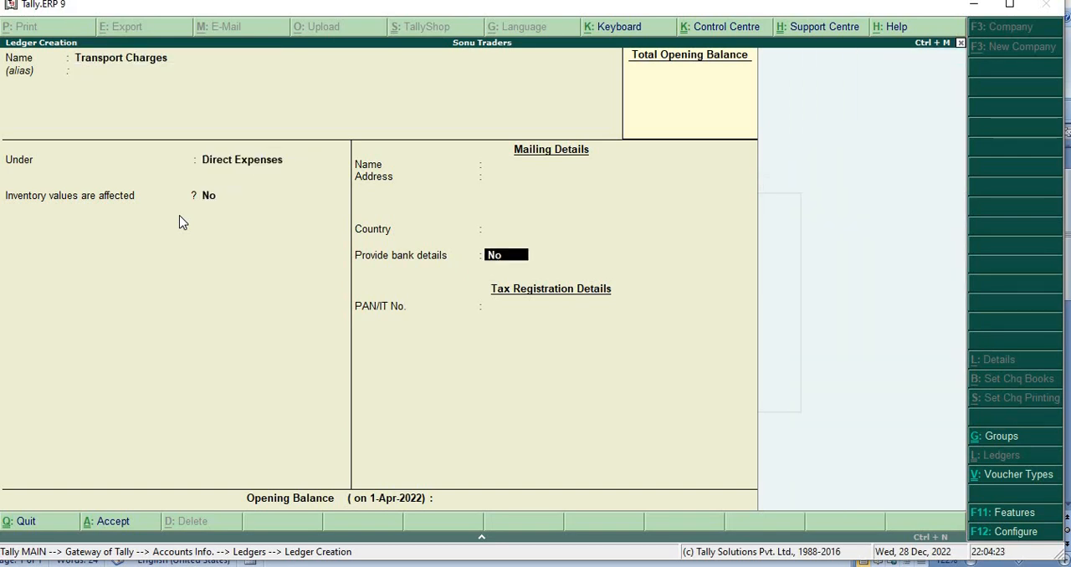
key(Return)
key(Return)
key(Return)
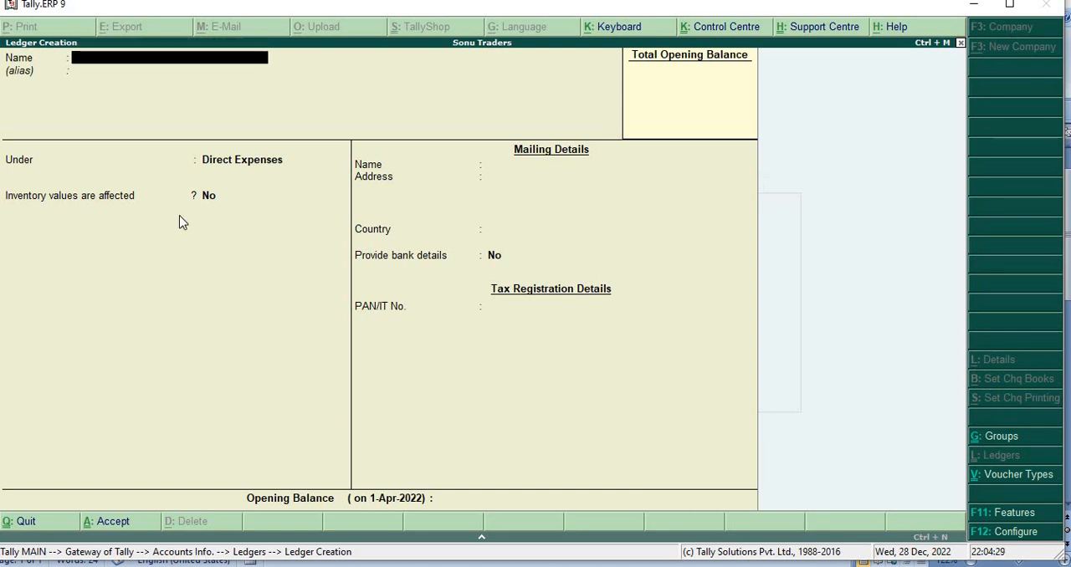
Step: Name the next new ledger "Rent of Factory" and leave its alias empty
text(Rent)
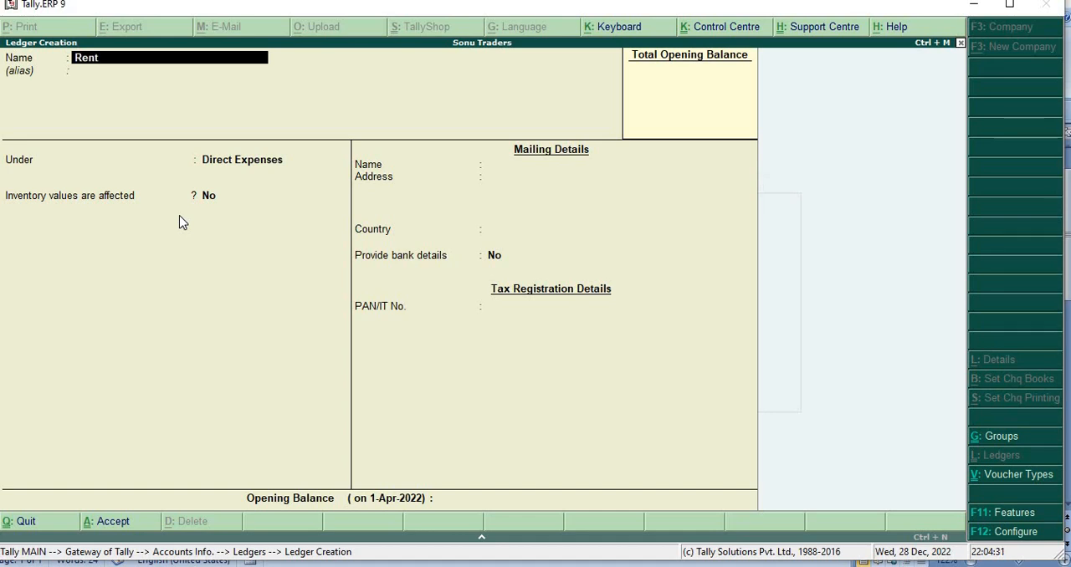
text( of)
text(Factory)
key(Return)
key(Return)
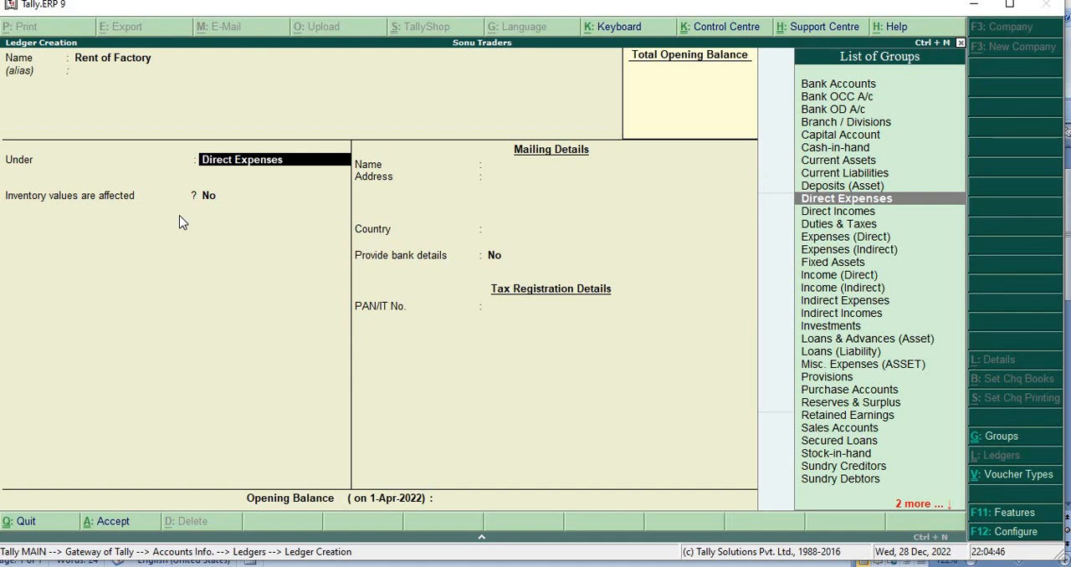
Step: Keep the Rent of Factory ledger under Direct Expenses with the default settings and save it
key(Return)
key(Return)
key(Return)
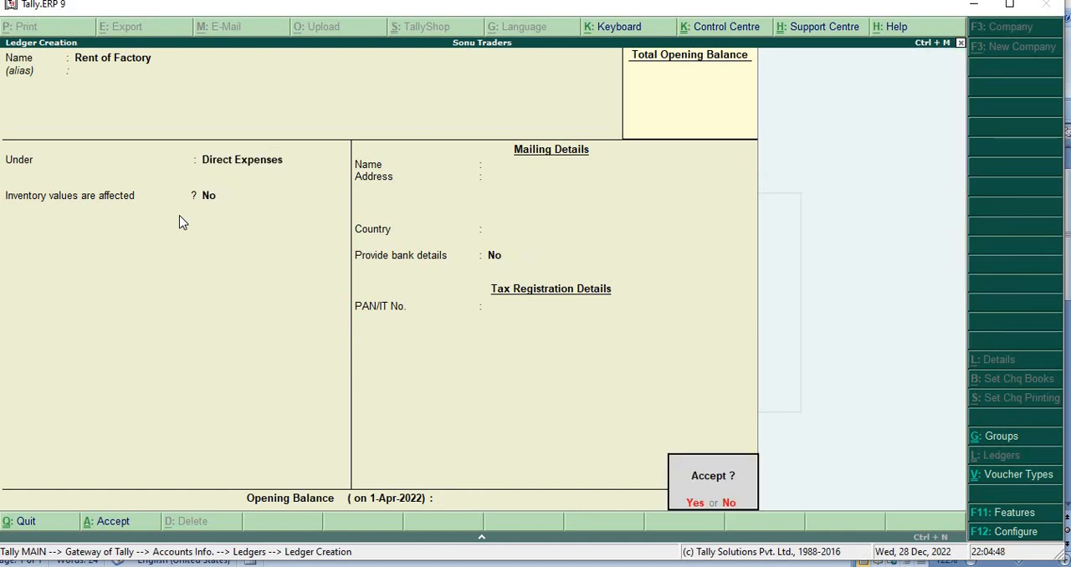
key(Return)
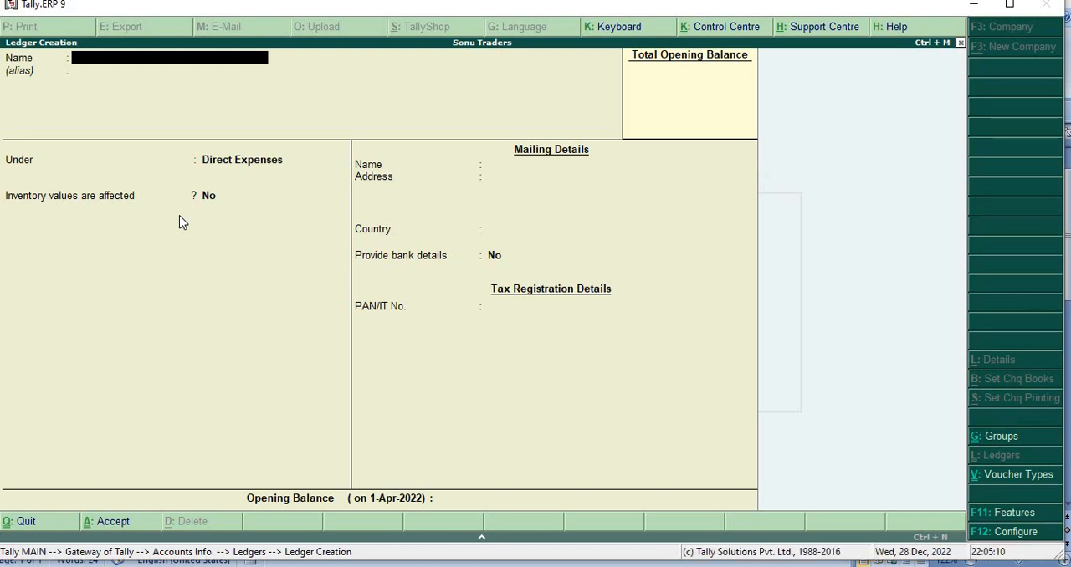
Step: Leave ledger creation and open a new Payment voucher in Accounting Vouchers
key(Escape)
key(y)
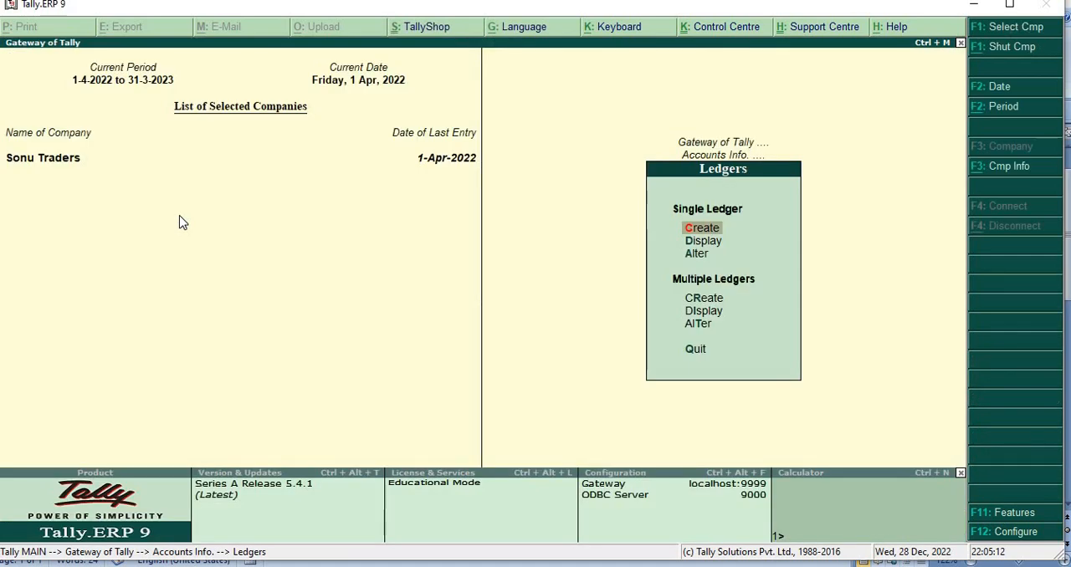
key(Escape)
key(Escape)
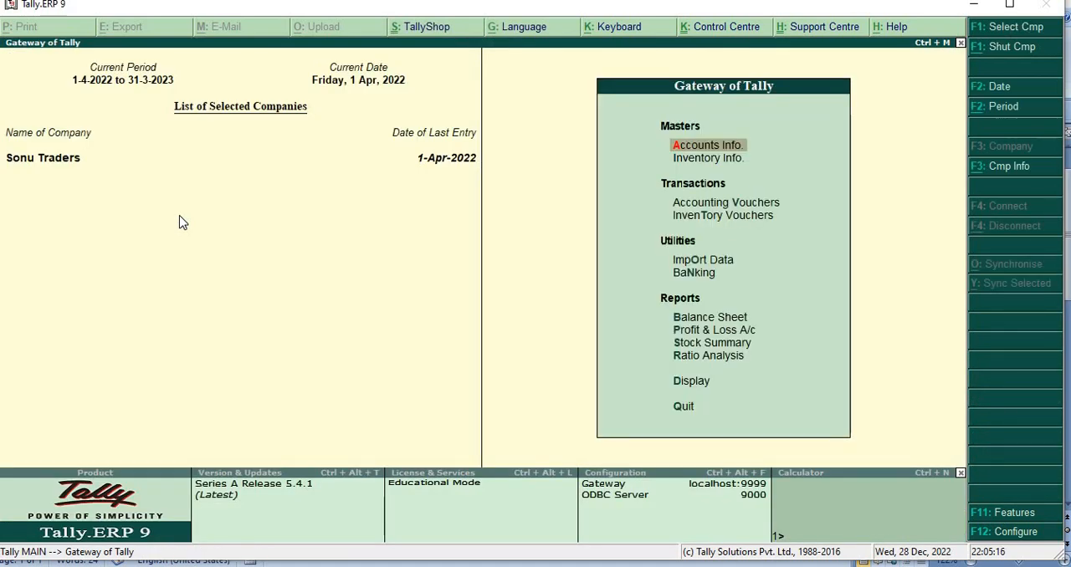
key(Down)
key(Down)
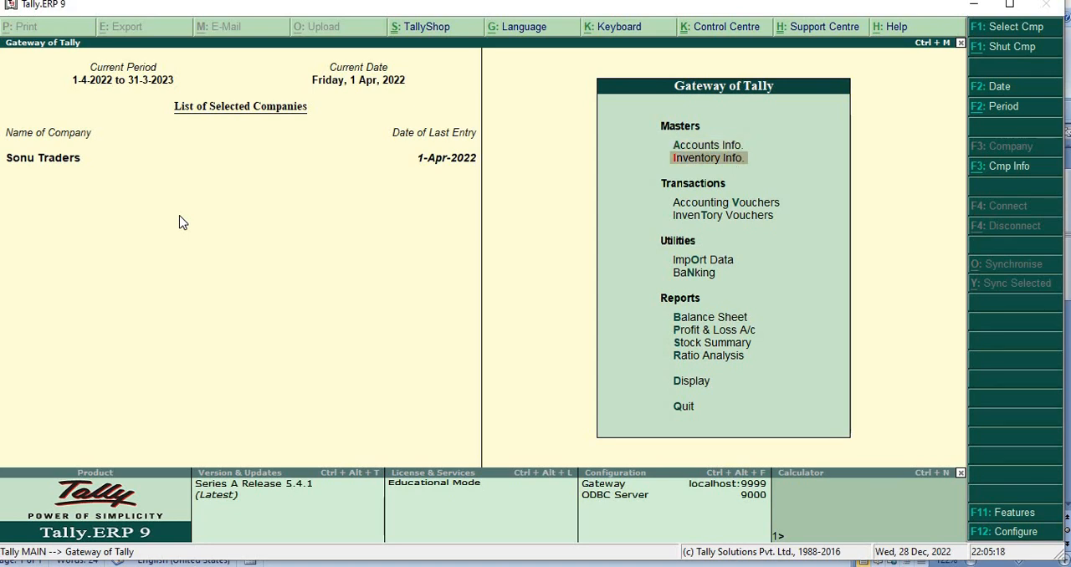
key(Return)
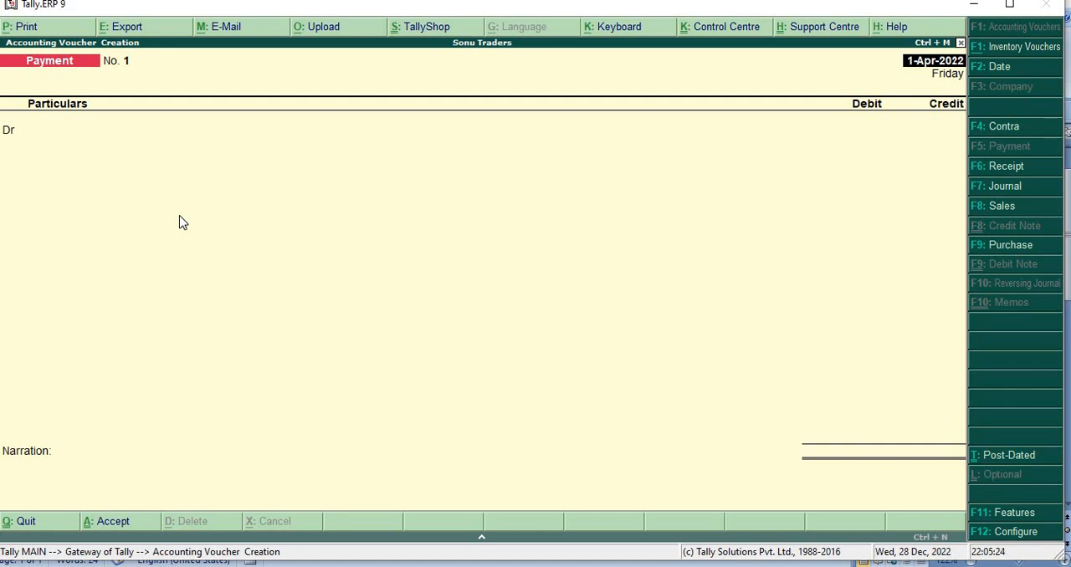
key(F6)
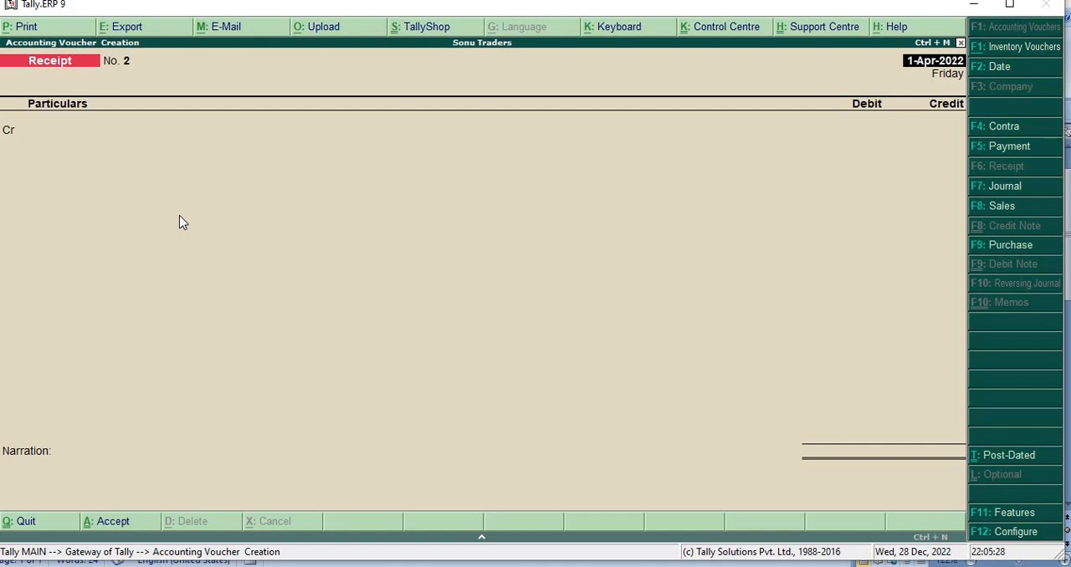
key(F5)
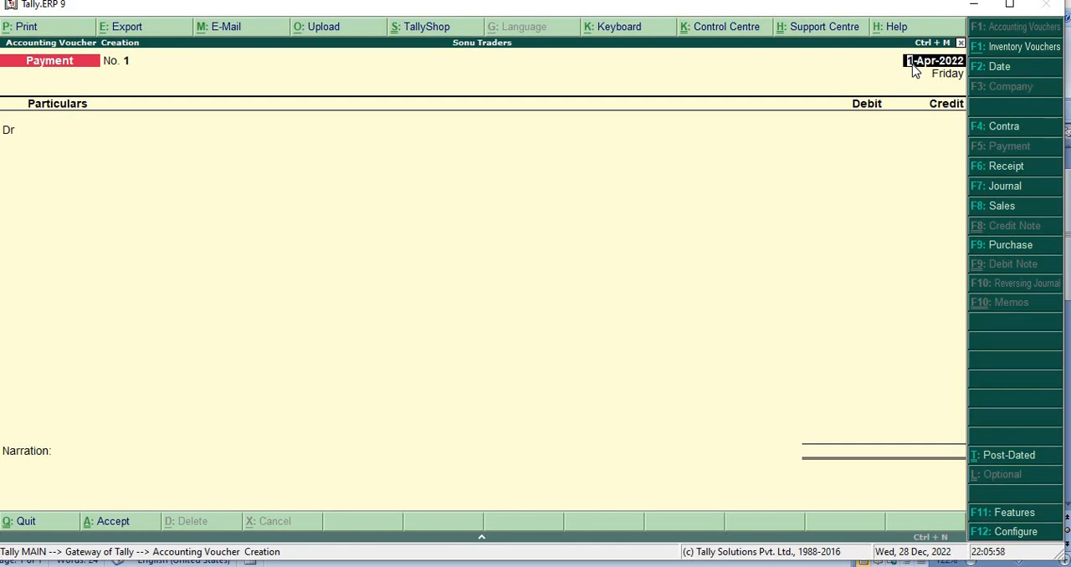
Step: Keep the payment voucher's date at 1-Apr-2022 and debit Daily Wages Of Labours with 2000
key(Return)
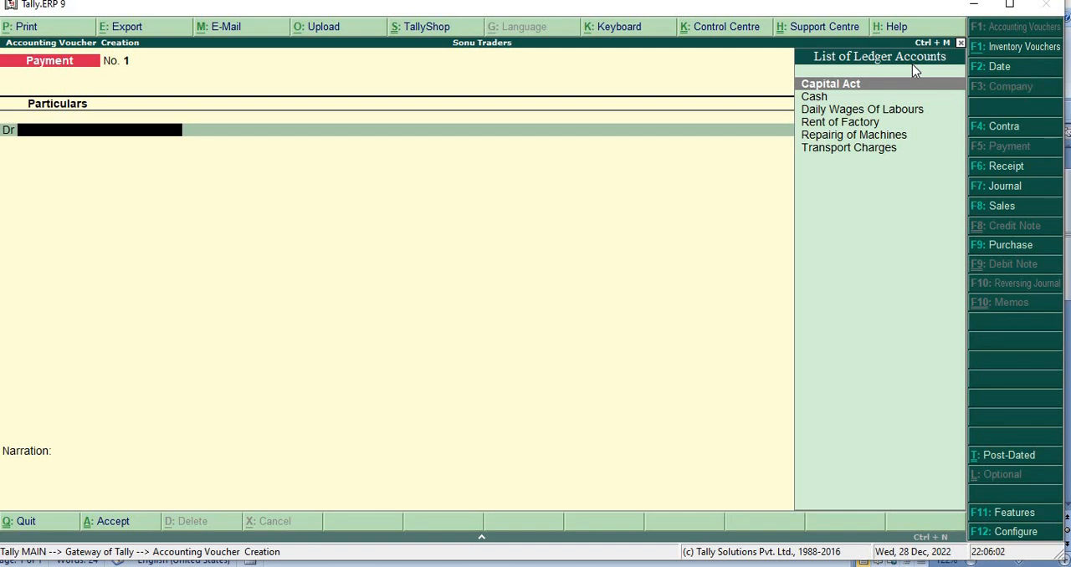
key(Down)
key(Down)
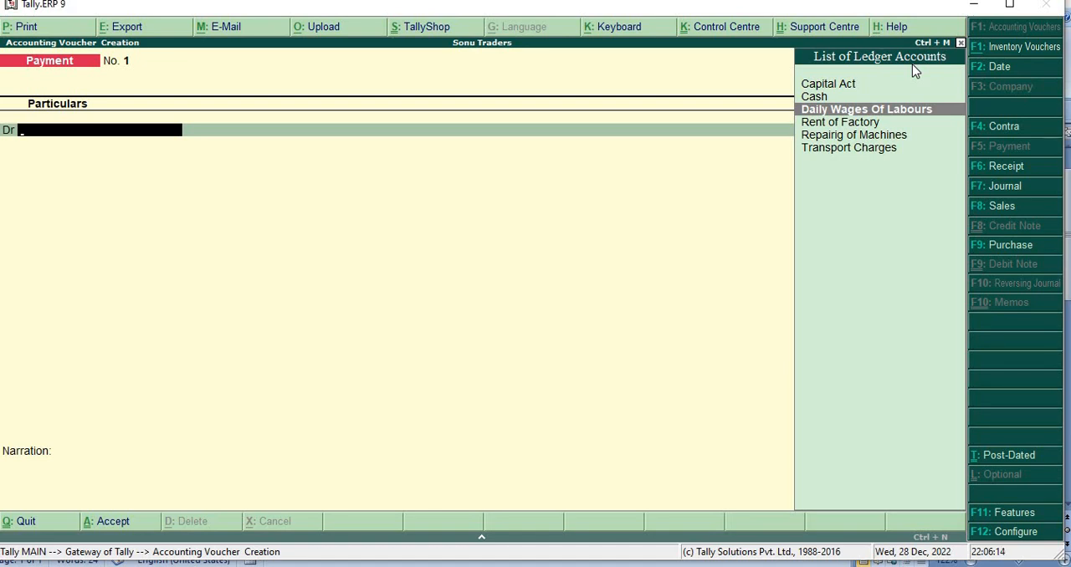
key(Return)
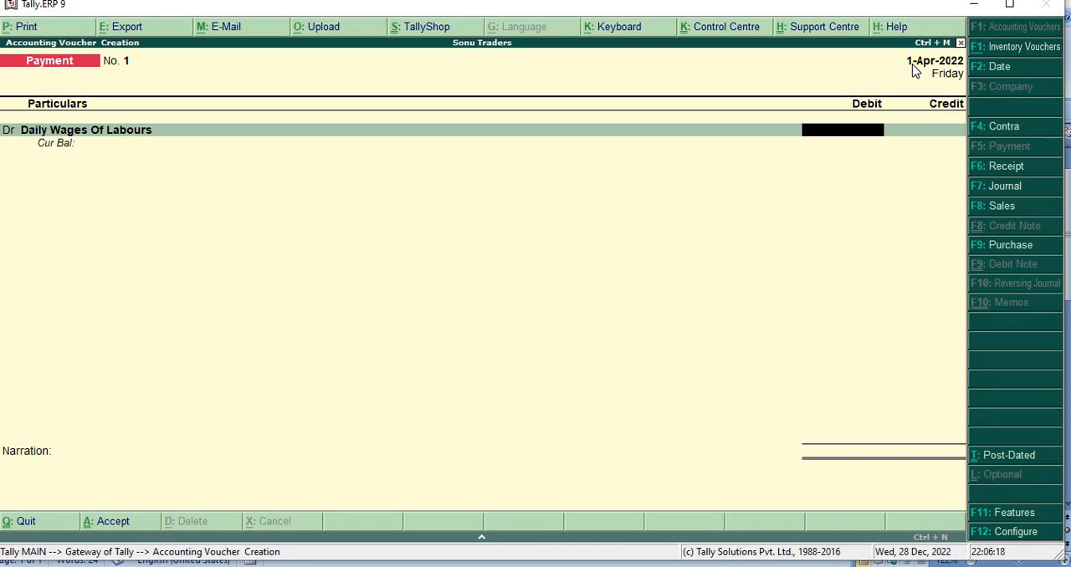
text(2000)
key(Return)
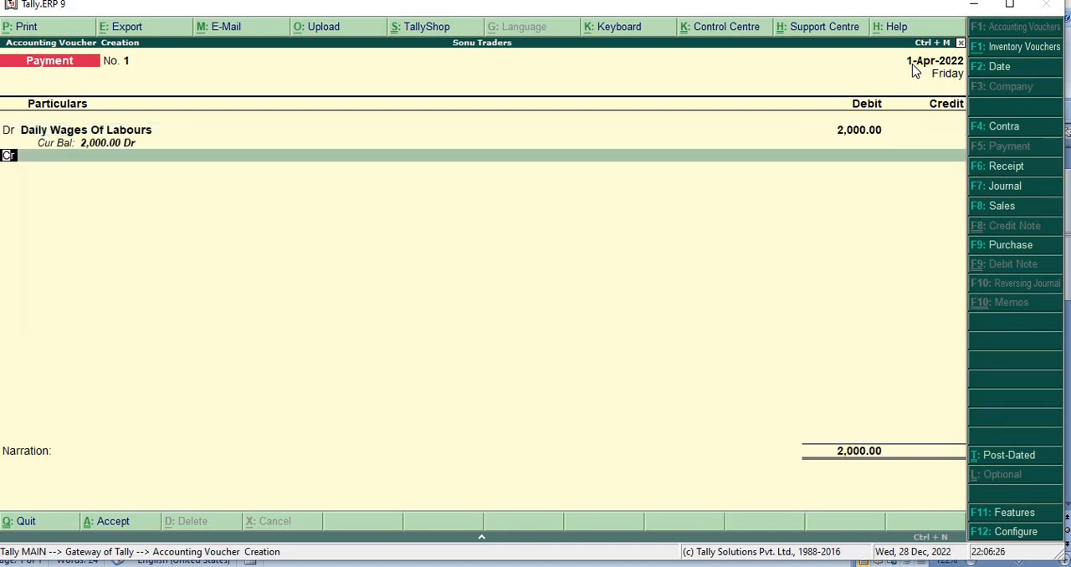
Step: Credit Cash with 2,000 in the daily wages payment voucher, leave the narration empty and save it
key(Return)
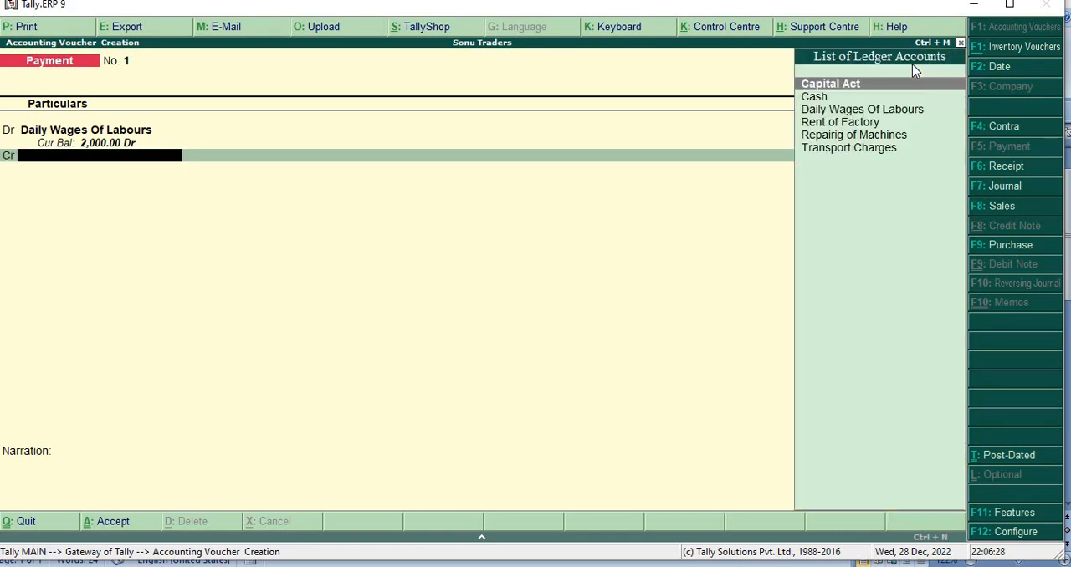
key(Down)
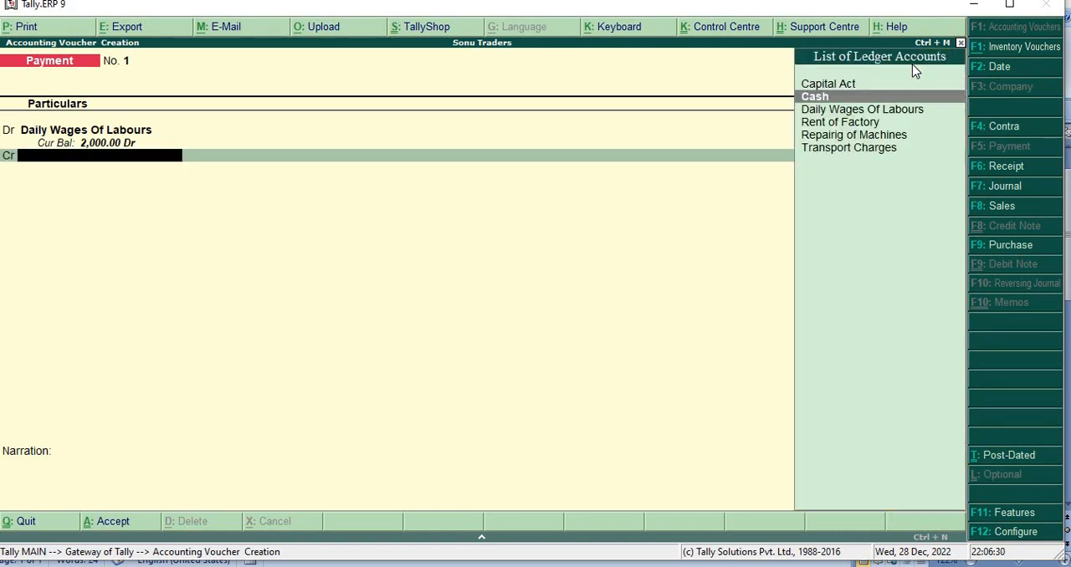
key(Return)
key(Return)
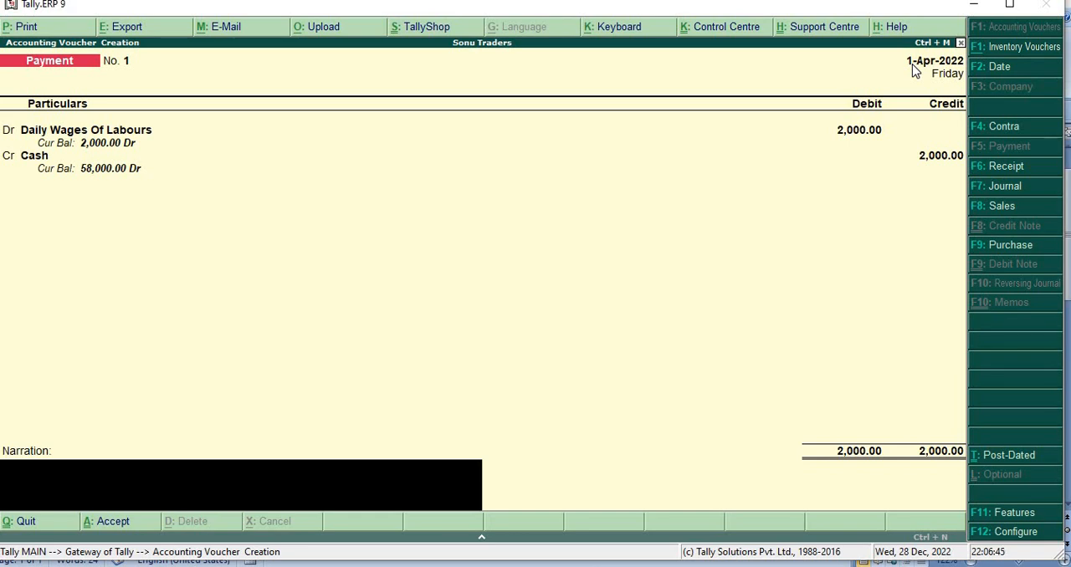
key(Return)
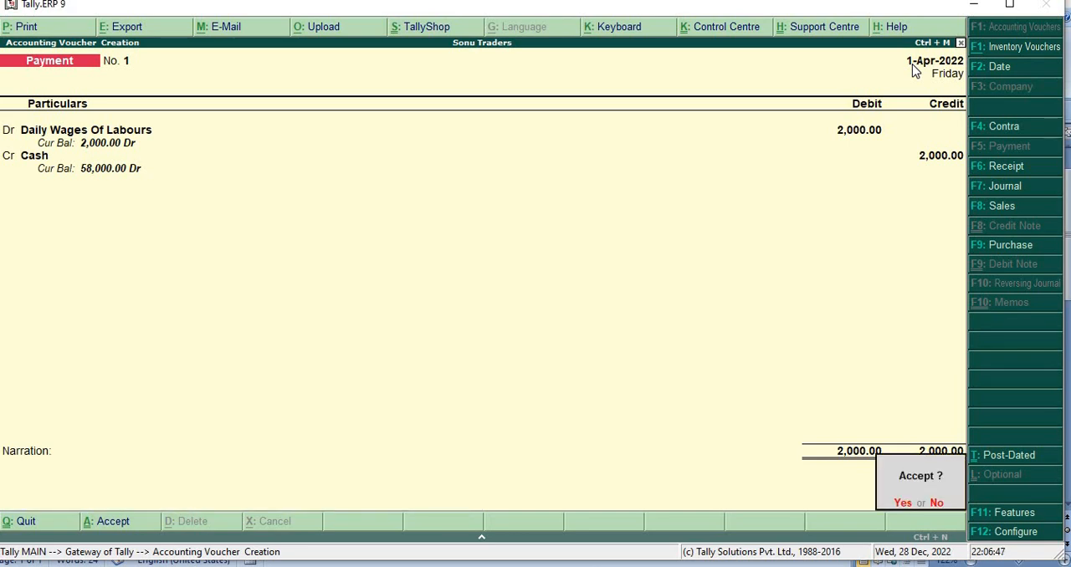
key(Return)
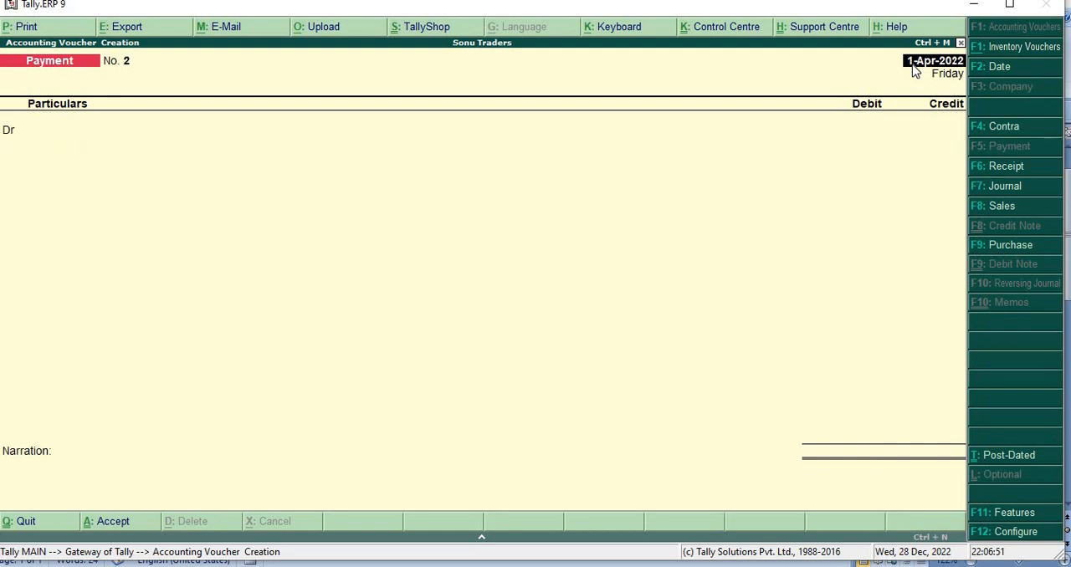
Step: In the next payment voucher, keep the date 1-Apr-2022 and debit Rent of Factory with 5000
key(Return)
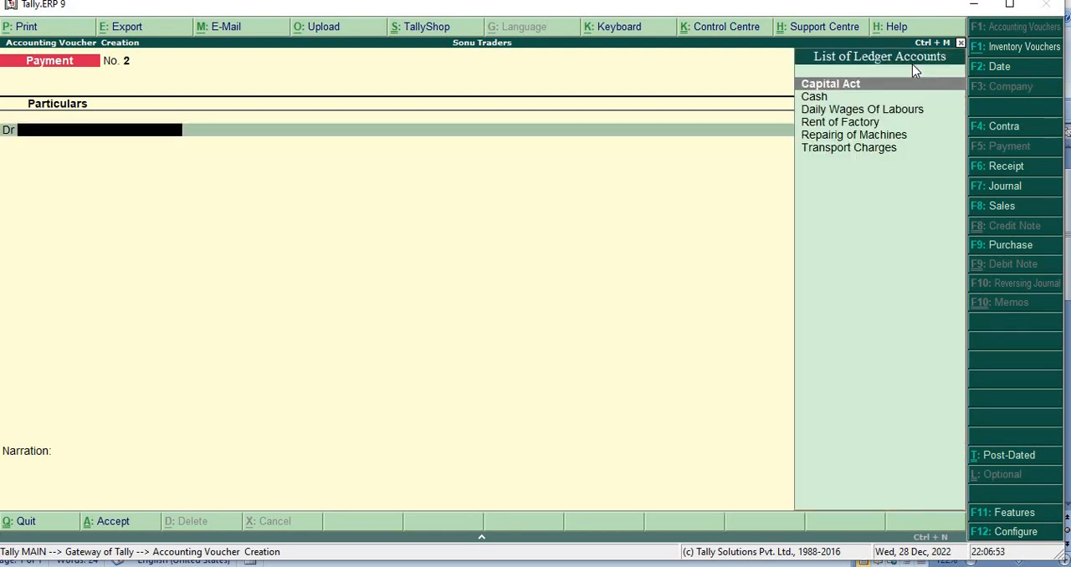
key(Down)
key(Down)
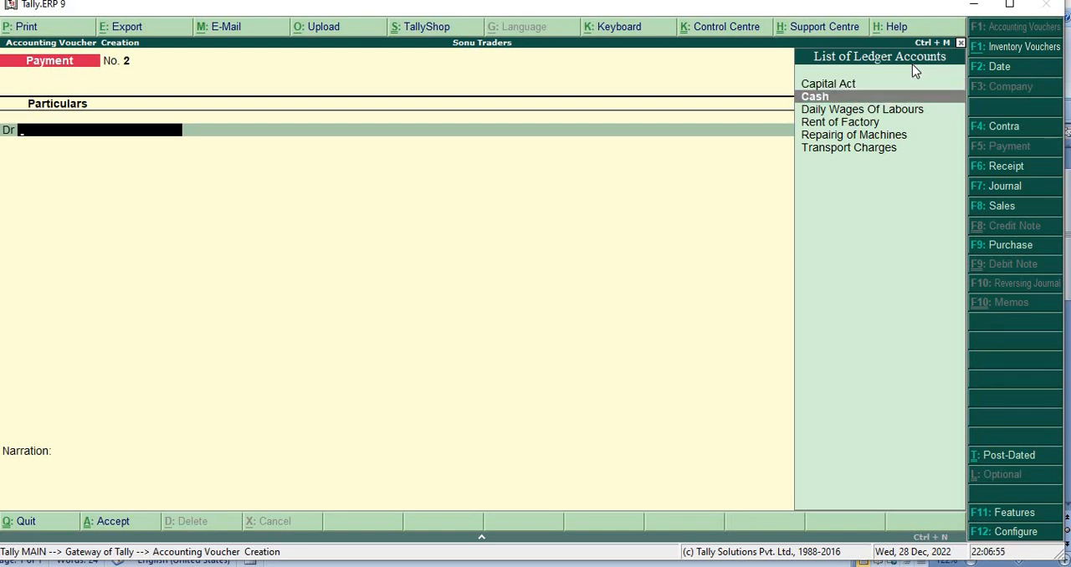
key(Down)
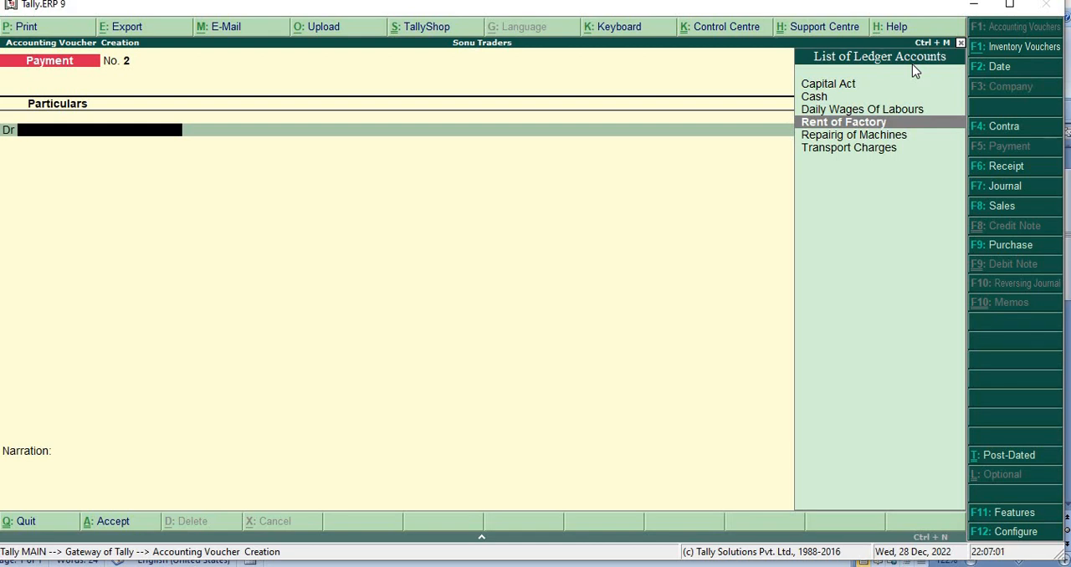
key(Return)
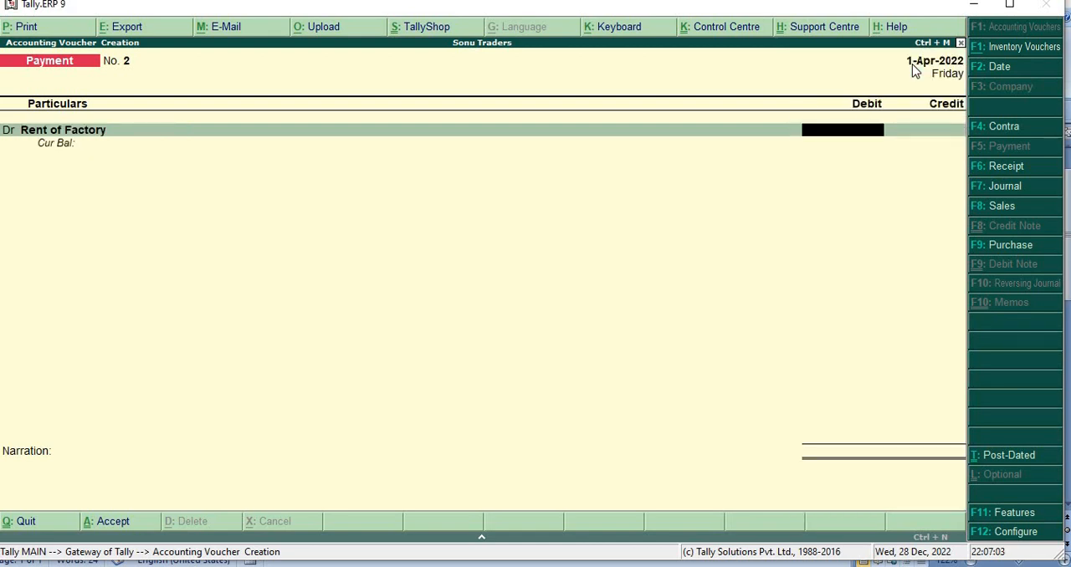
text(5000)
key(Return)
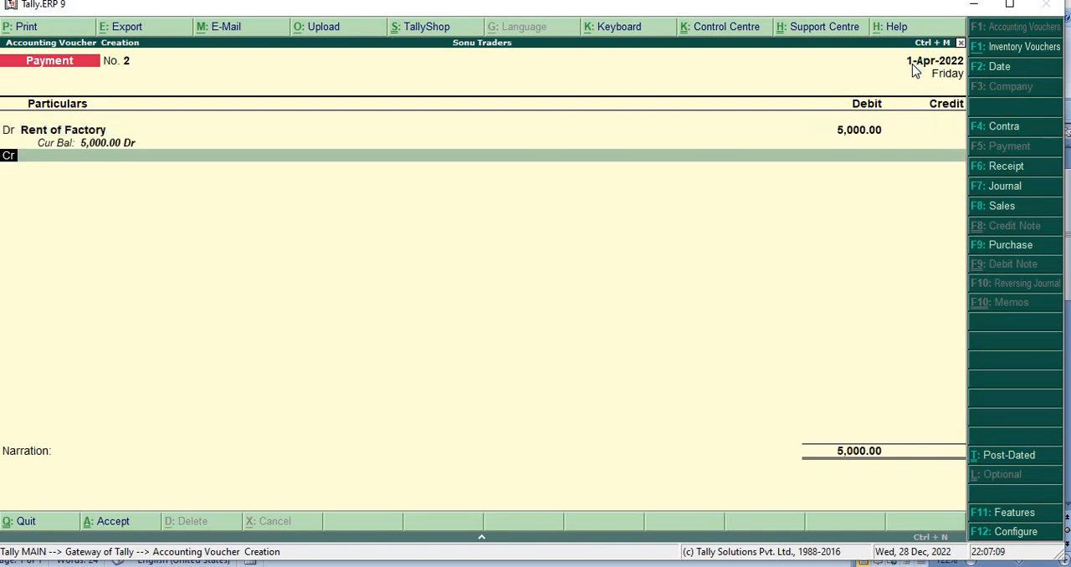
Step: Credit Cash with 5,000 for the factory rent, leave the narration empty and save the voucher
key(Return)
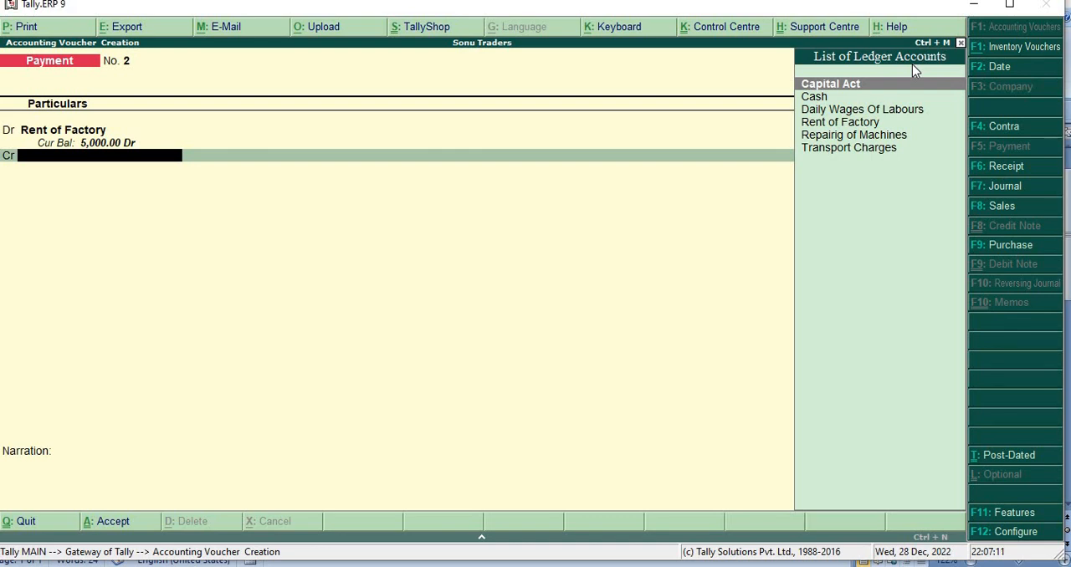
key(Down)
key(Return)
key(Return)
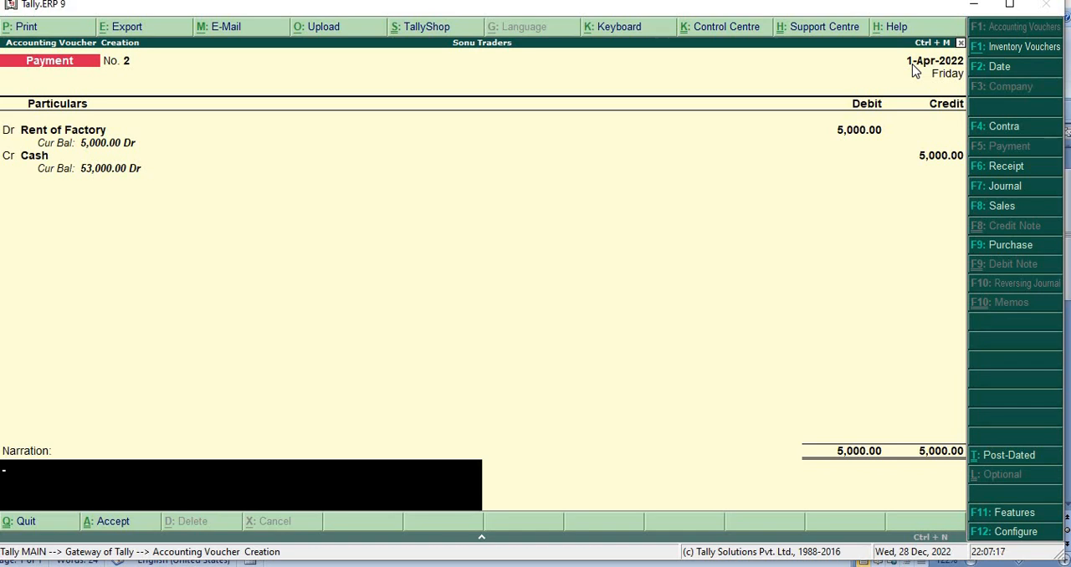
key(Return)
key(Return)
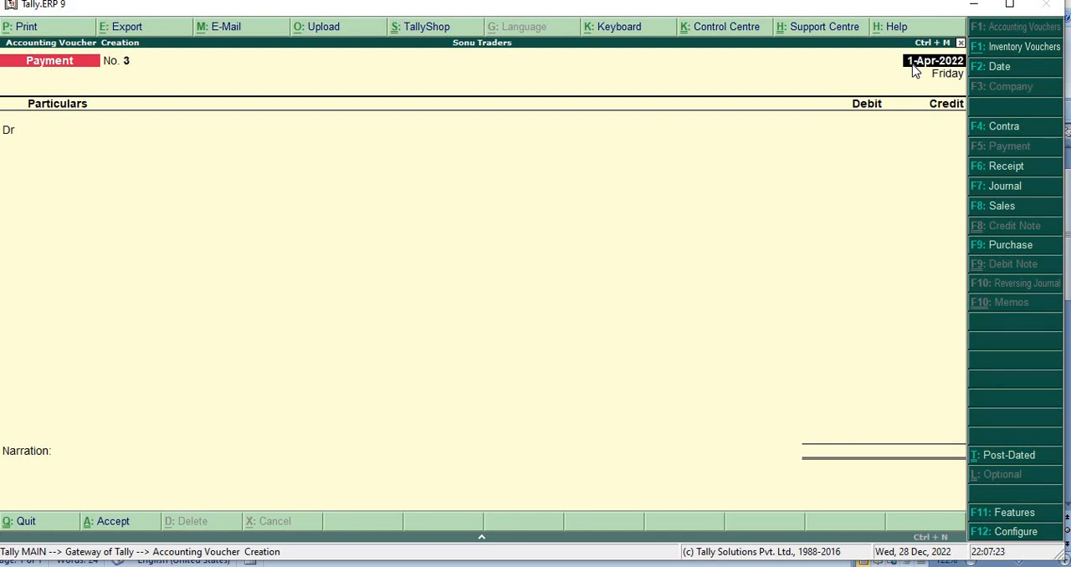
Step: Keep 1-Apr-2022 as the date of payment voucher 3 and debit Repairig of Machines with 4000
key(Return)
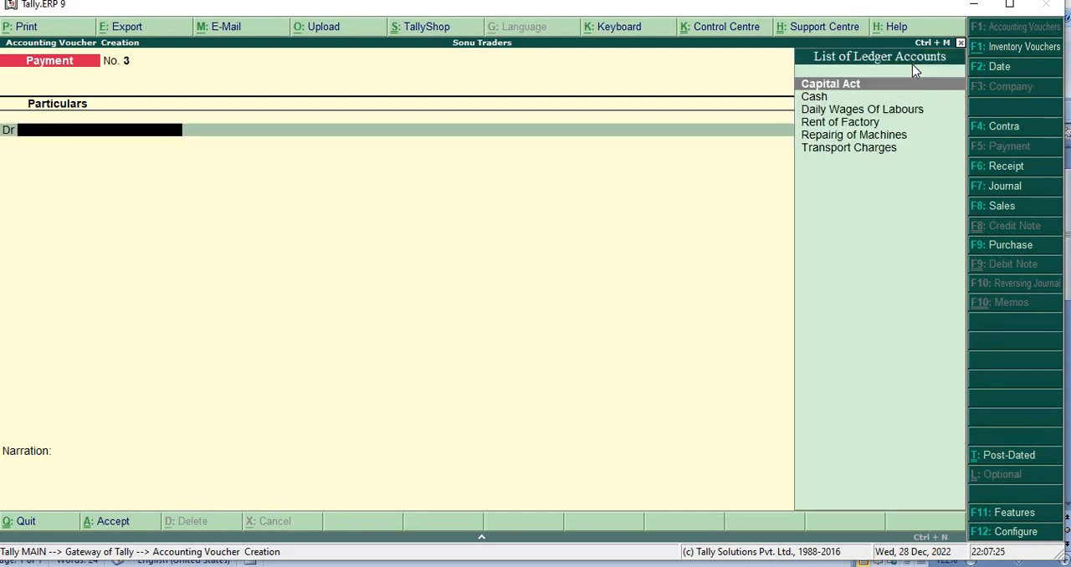
key(Down)
key(Down)
key(Down)
key(Down)
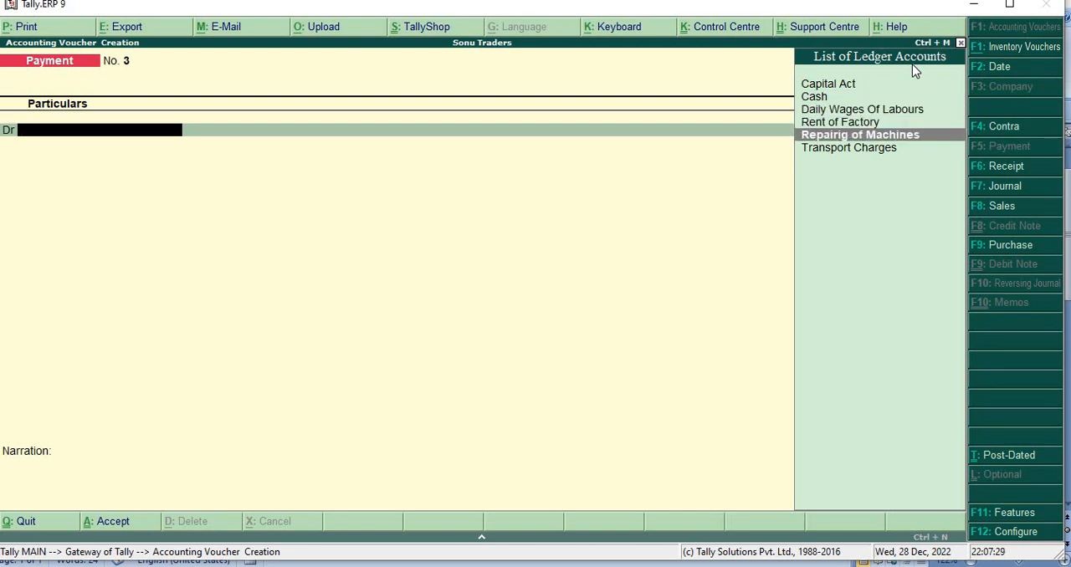
key(Return)
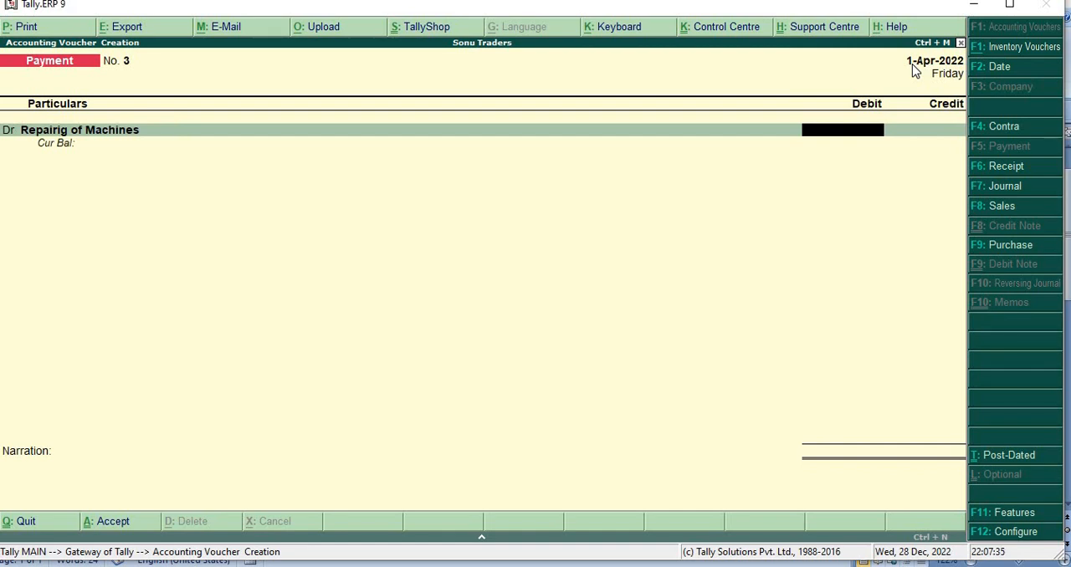
text(4000)
key(Return)
key(Return)
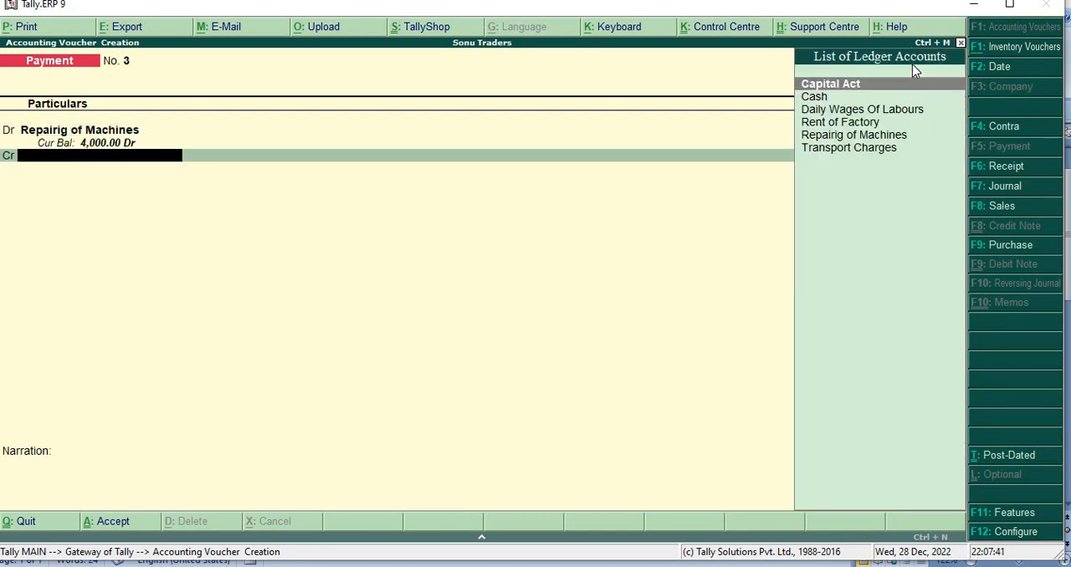
Step: Credit Cash with 4,000 for the machine repairs and save the voucher without a narration
key(Down)
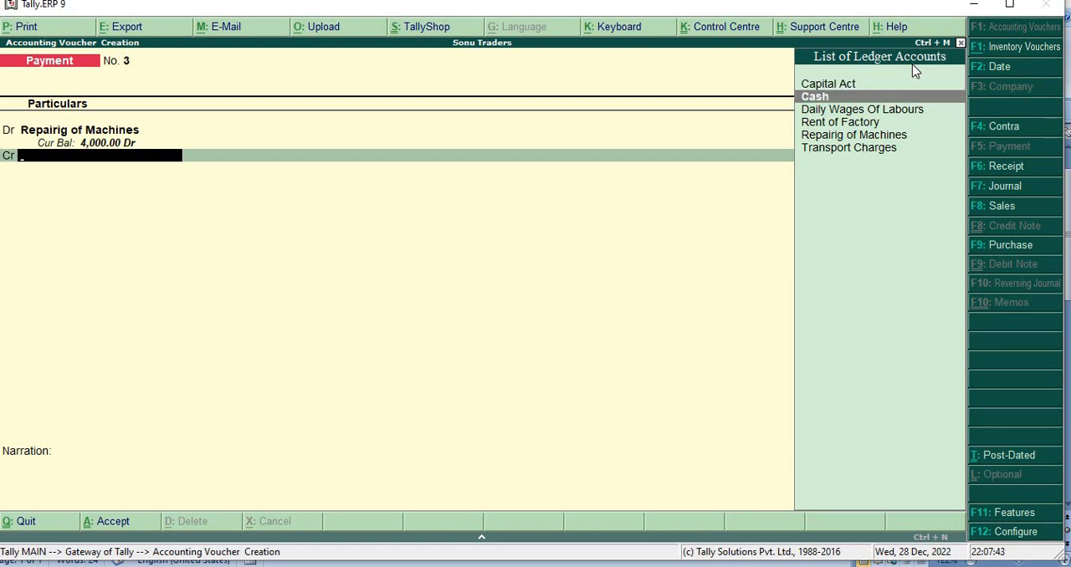
key(Return)
key(Return)
key(Return)
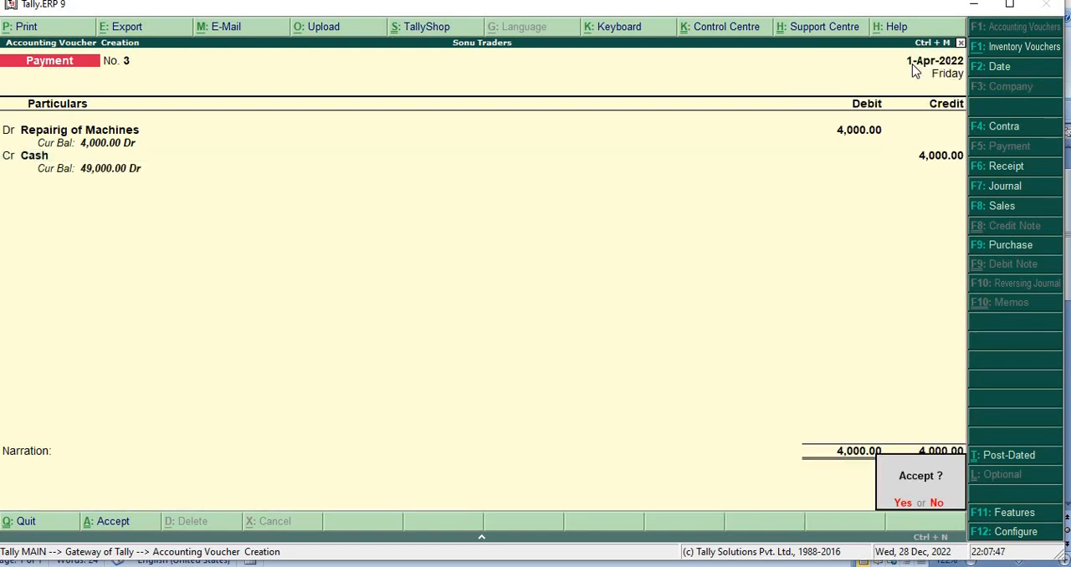
key(Return)
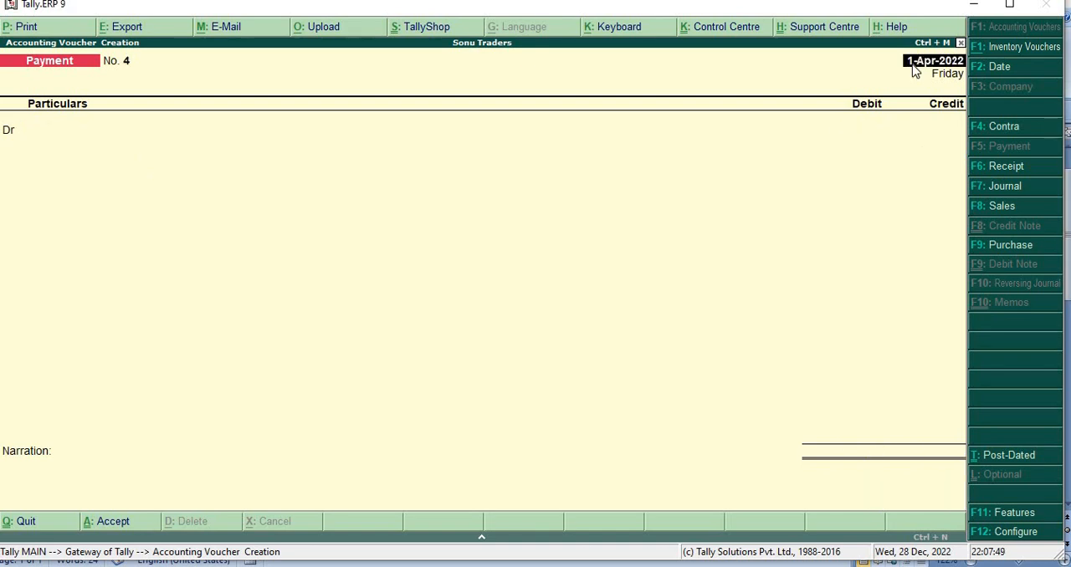
Step: Keep 1-Apr-2022 as the date of payment voucher 4 and debit Transport Charges with 1000
key(Return)
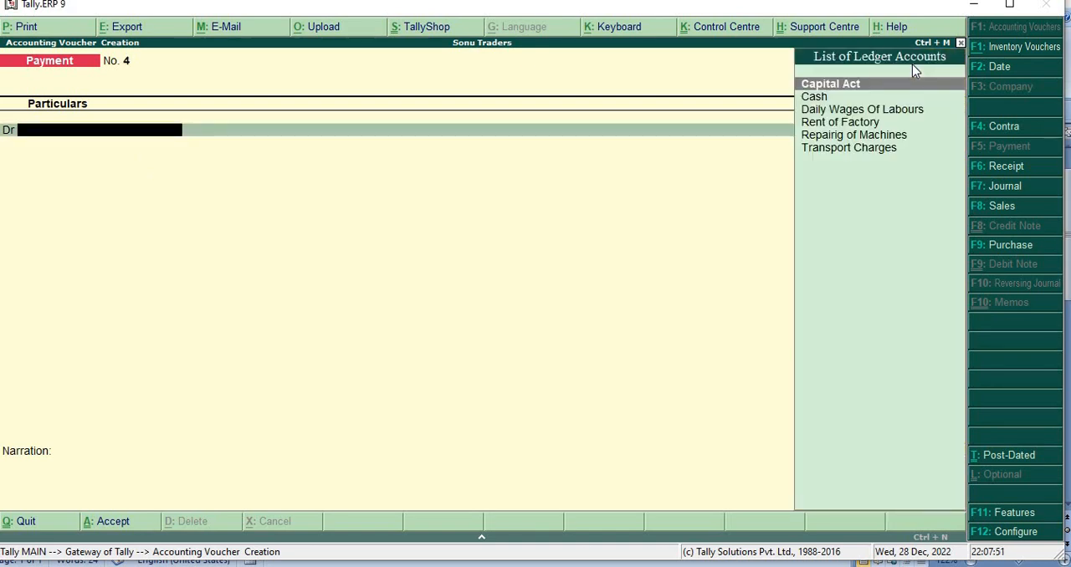
key(Down)
key(Down)
key(Down)
key(Down)
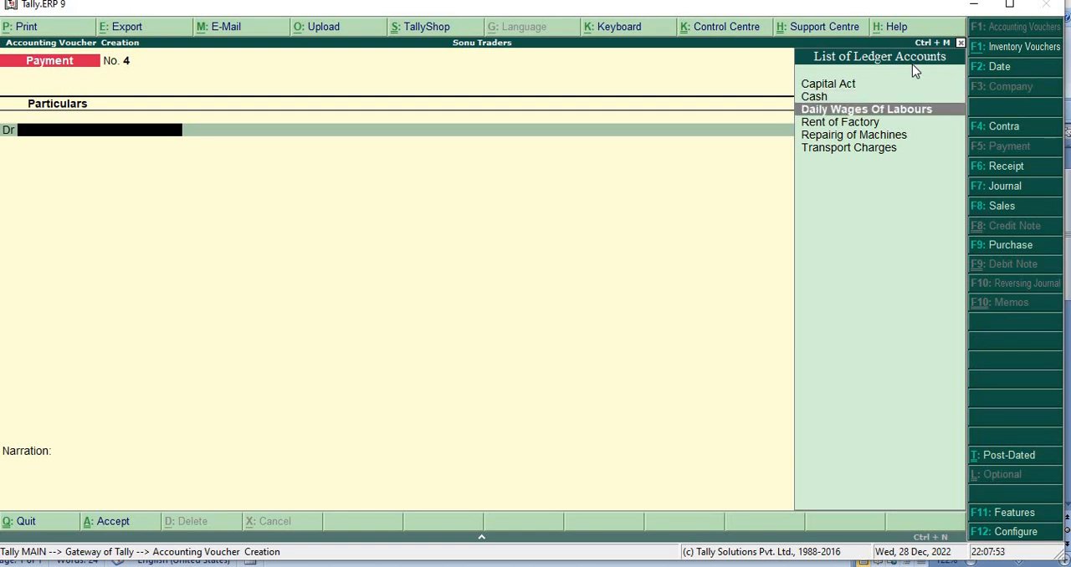
key(Down)
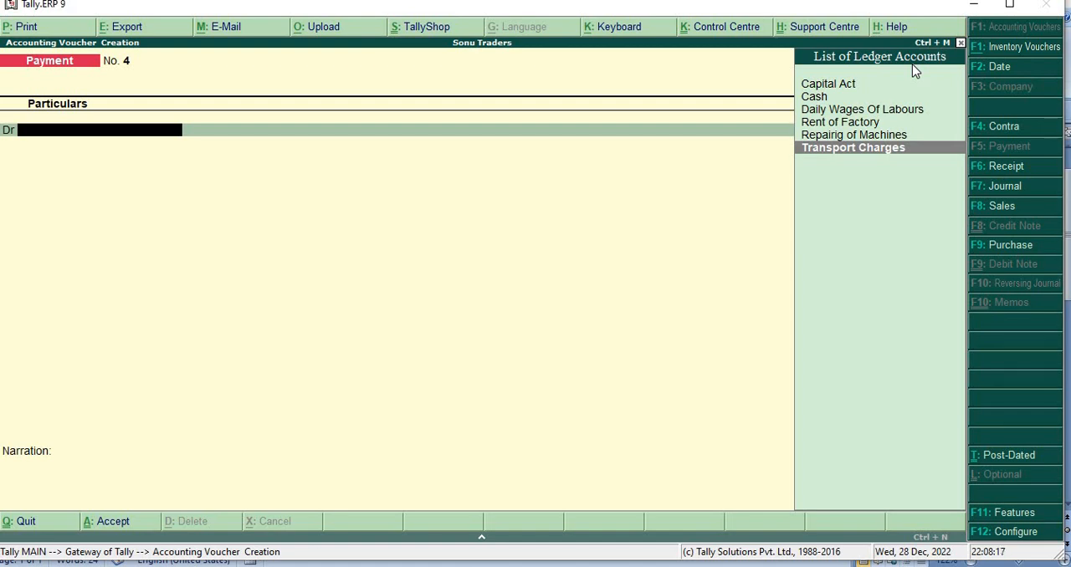
key(Return)
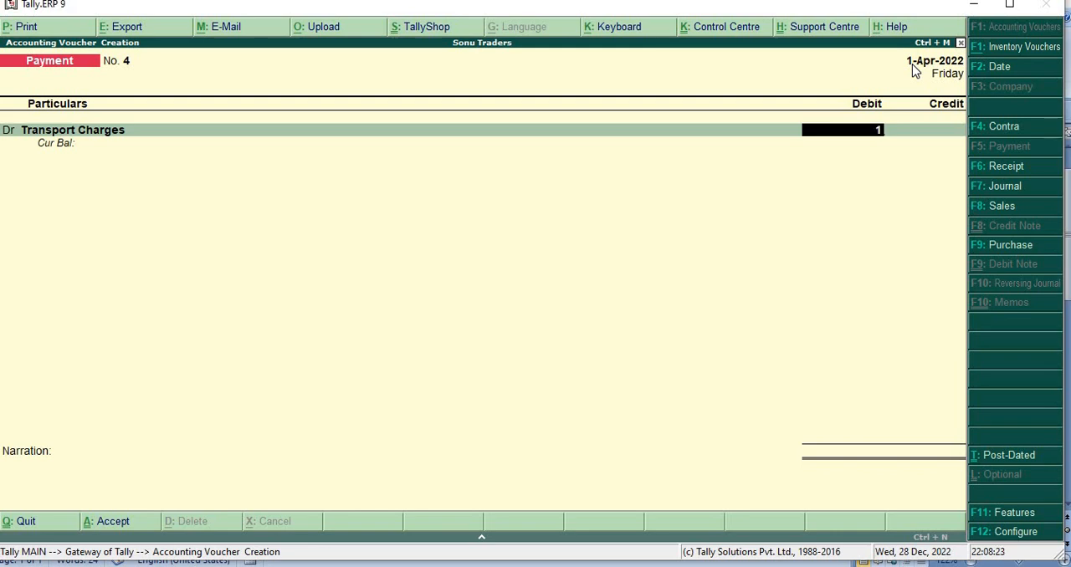
text(1000)
key(Return)
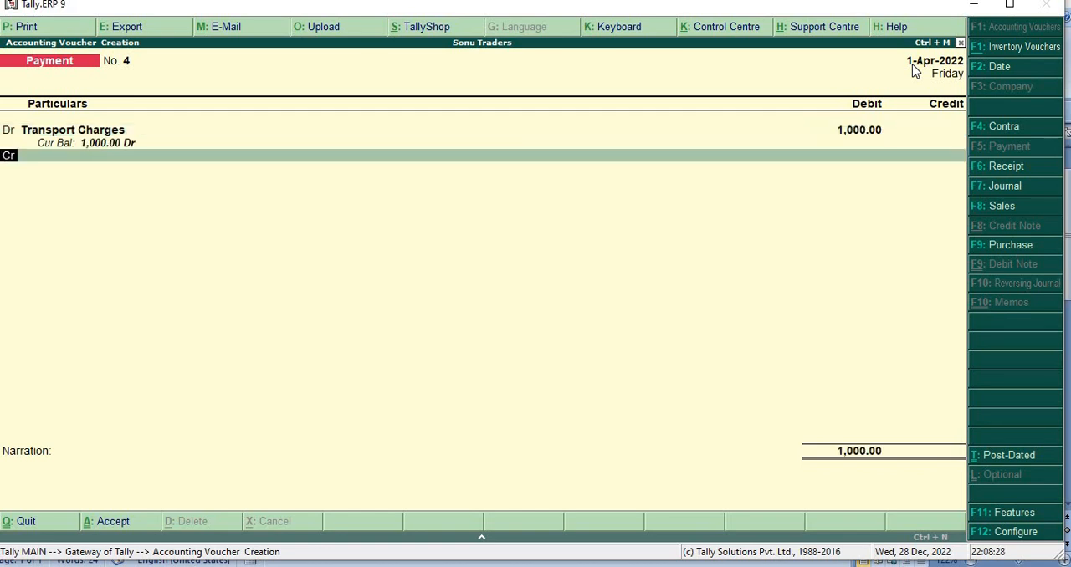
Step: Credit Cash with 1,000 for the transport charges and save the voucher without a narration
key(Return)
key(Down)
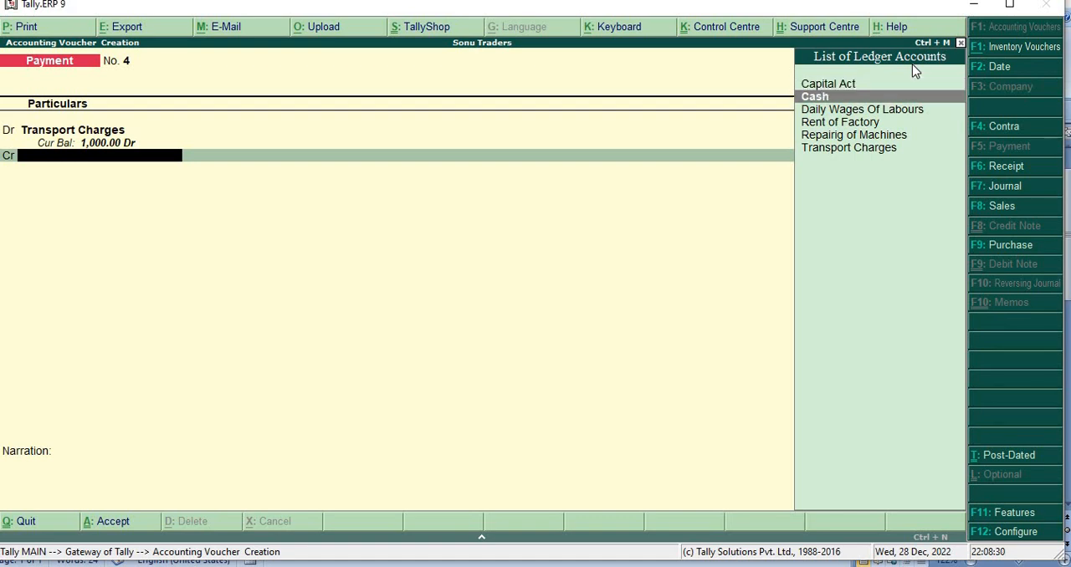
key(Return)
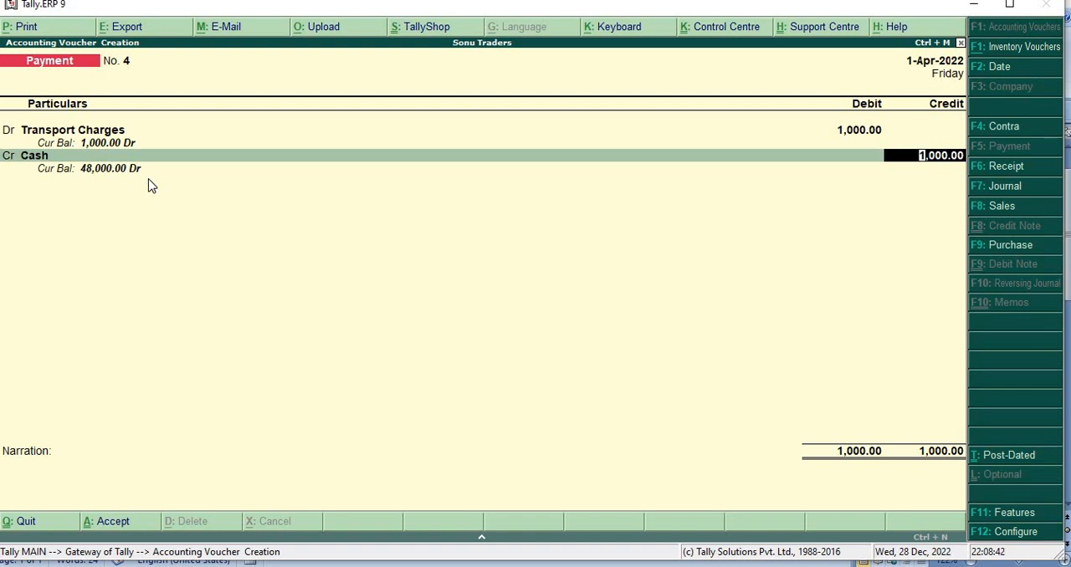
key(Return)
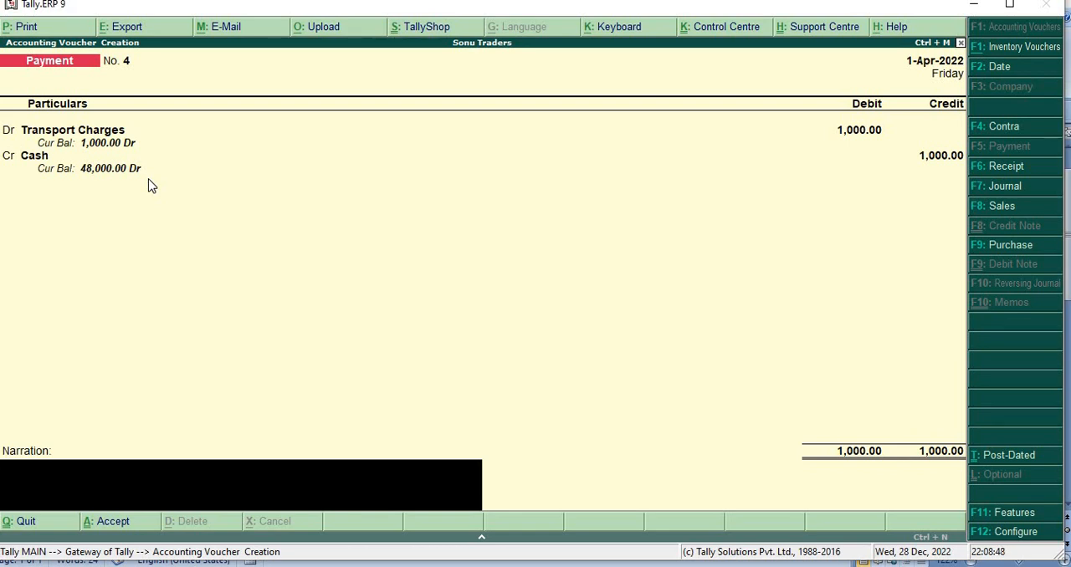
key(Return)
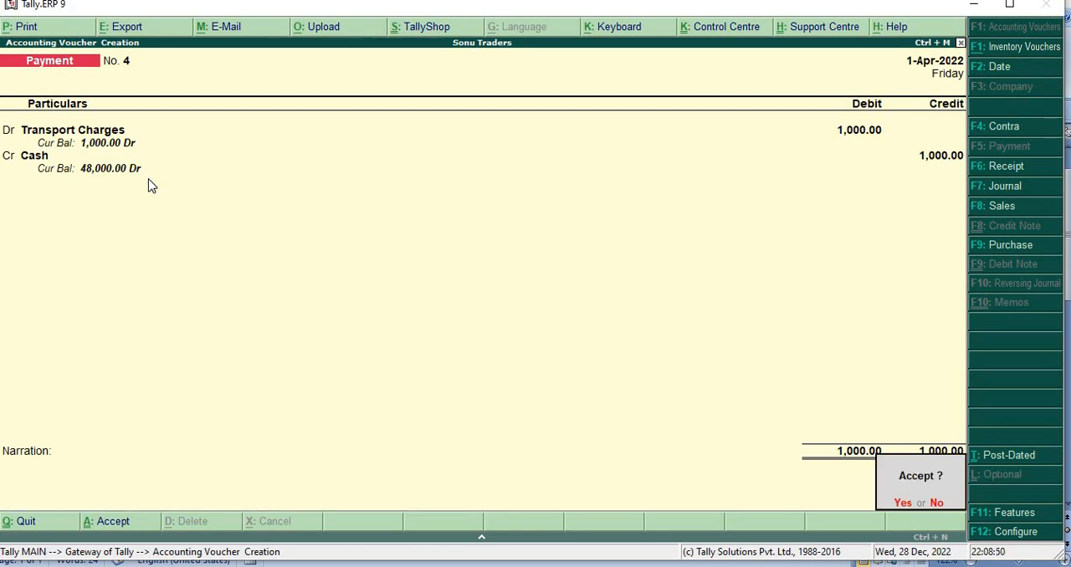
key(Return)
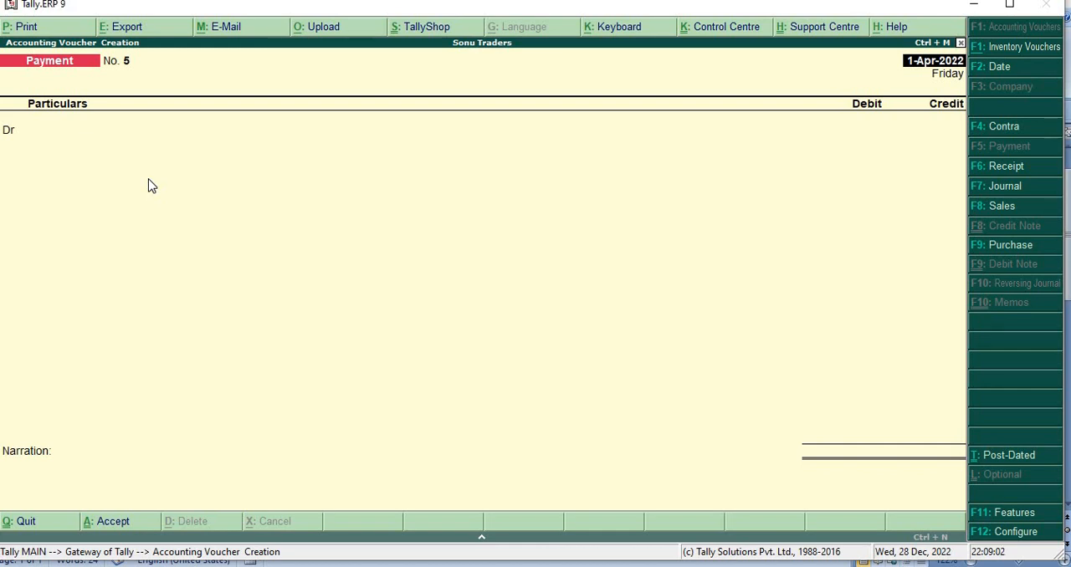
Step: Quit the blank payment voucher 5 without saving it and return to the Gateway of Tally
key(Escape)
key(Escape)
key(Return)
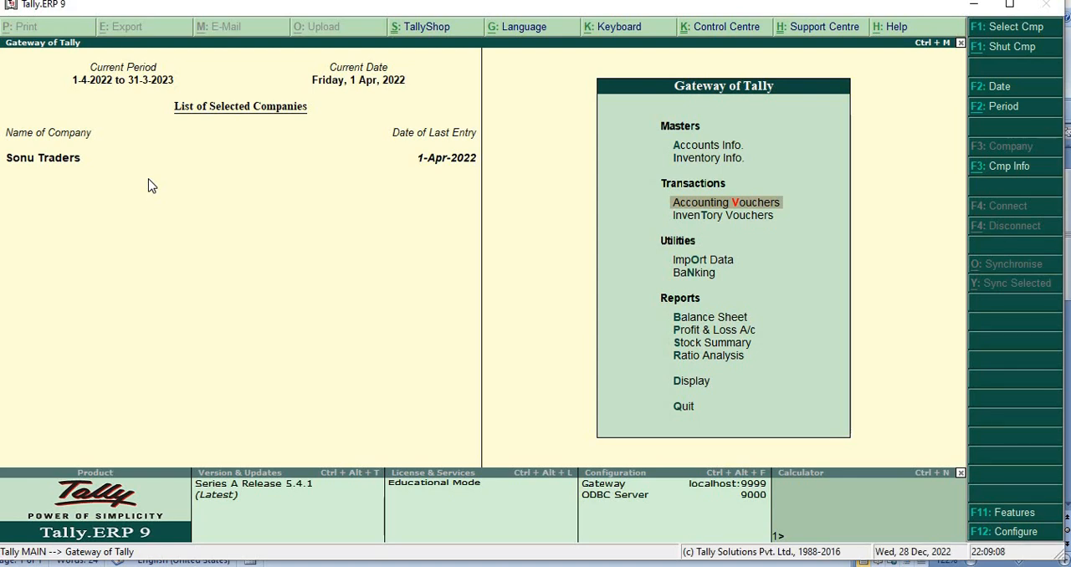
Step: Open the Day Book for 1-Apr-2022 and show its vouchers in detailed format to review both sides of each entry
key(Down)
key(Down)
key(Down)
key(Down)
key(Down)
key(Down)
key(Down)
key(Down)
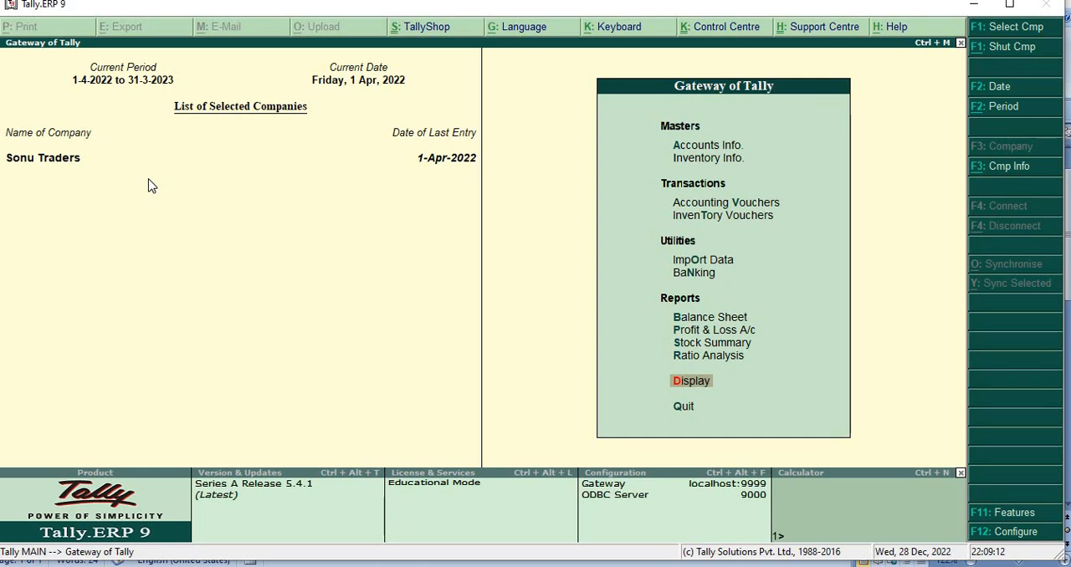
key(Return)
key(Down)
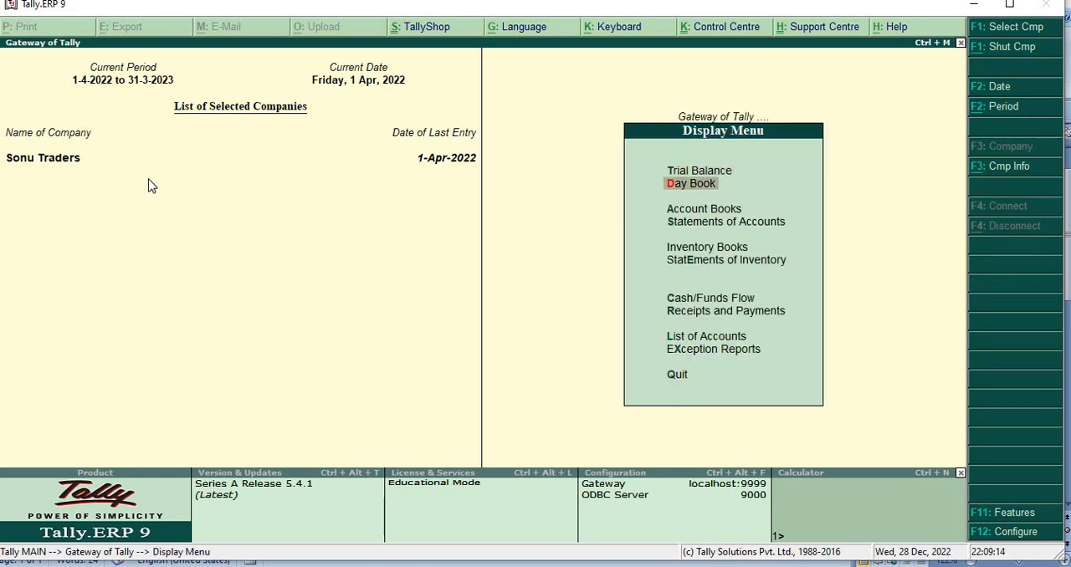
key(Return)
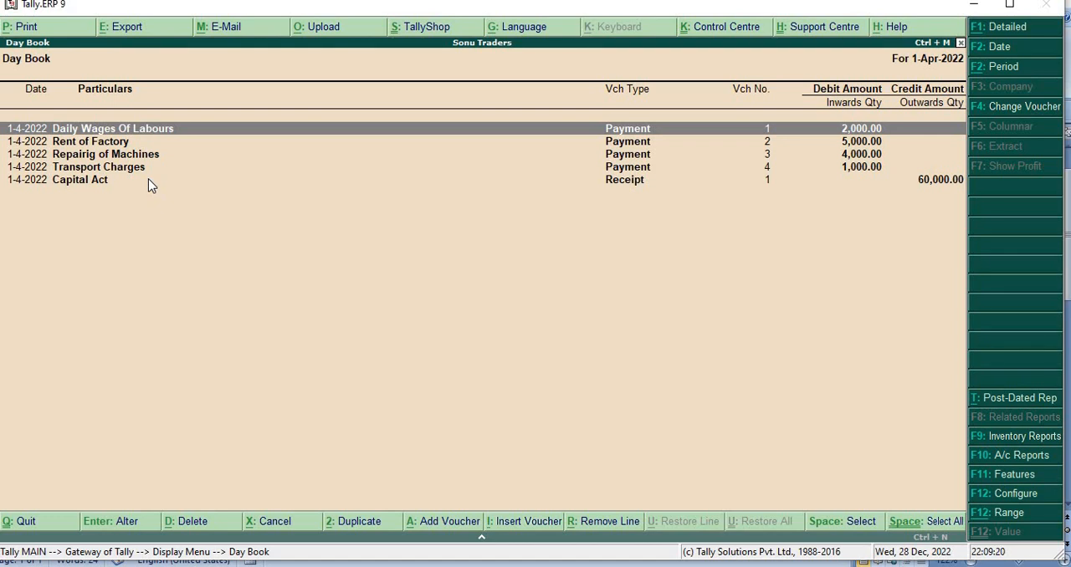
key(alt+F1)
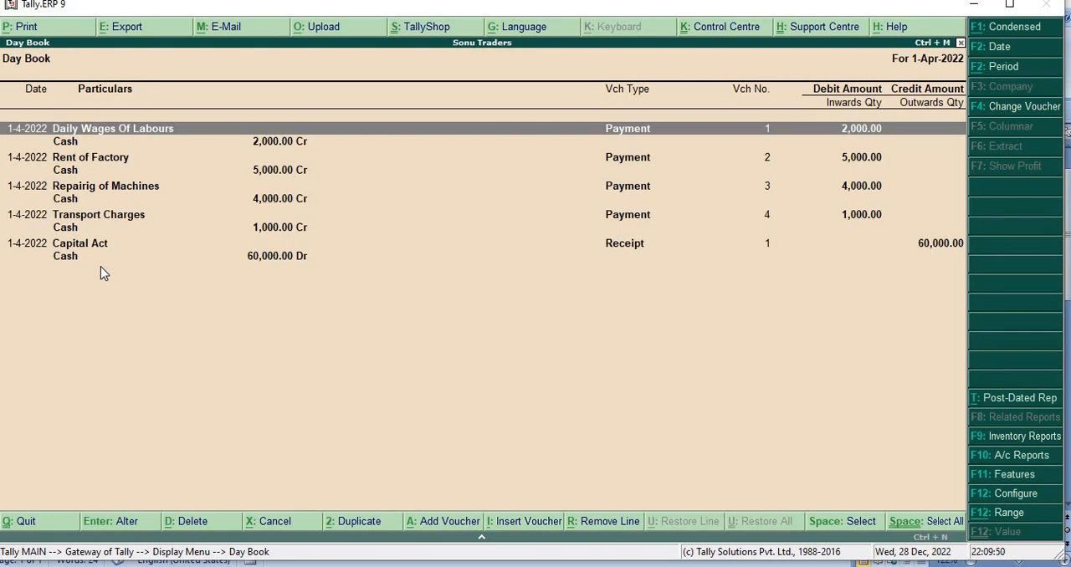
Step: Leave the Day Book and open the Balance Sheet of Sonu Traders in detailed format to examine its liabilities and assets
key(Escape)
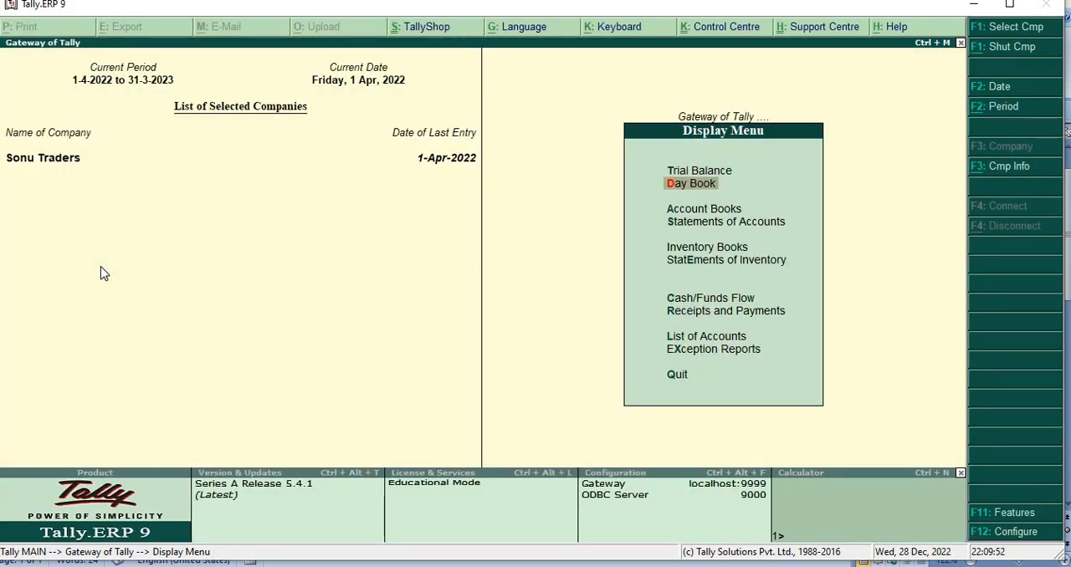
key(Escape)
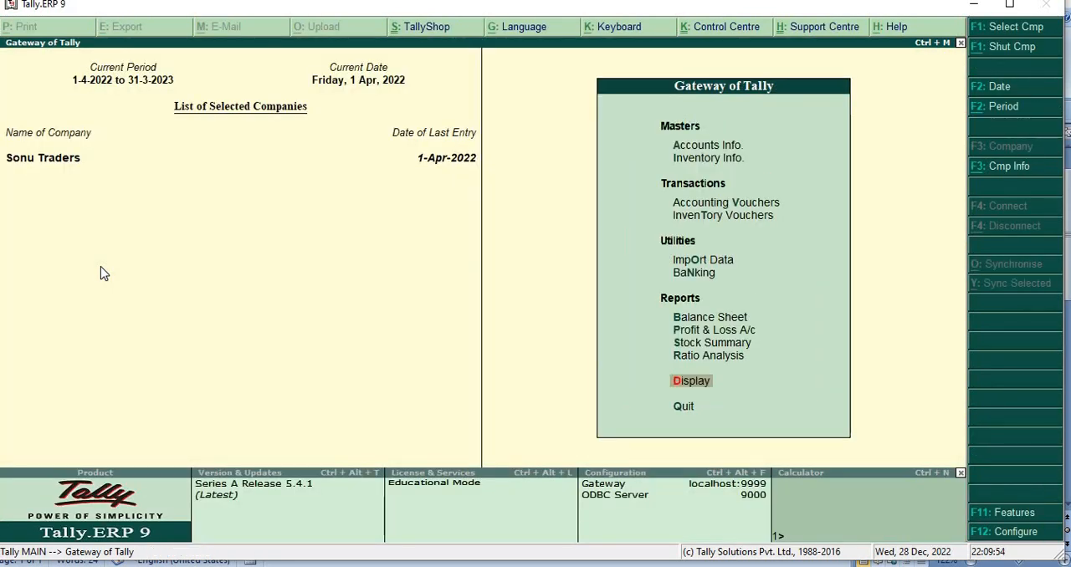
key(Down)
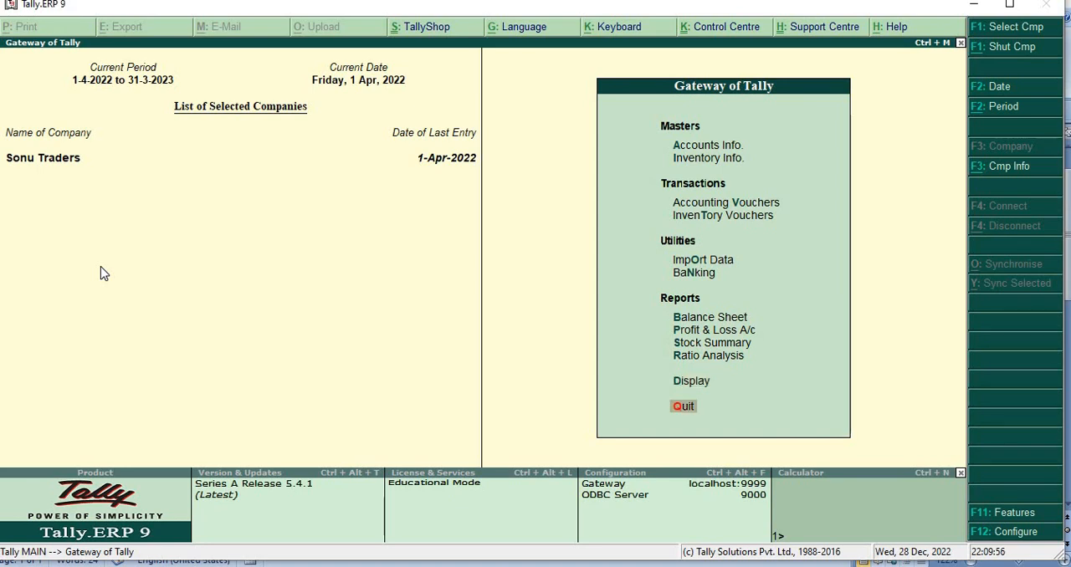
key(Up)
key(Up)
key(Up)
key(Up)
key(Up)
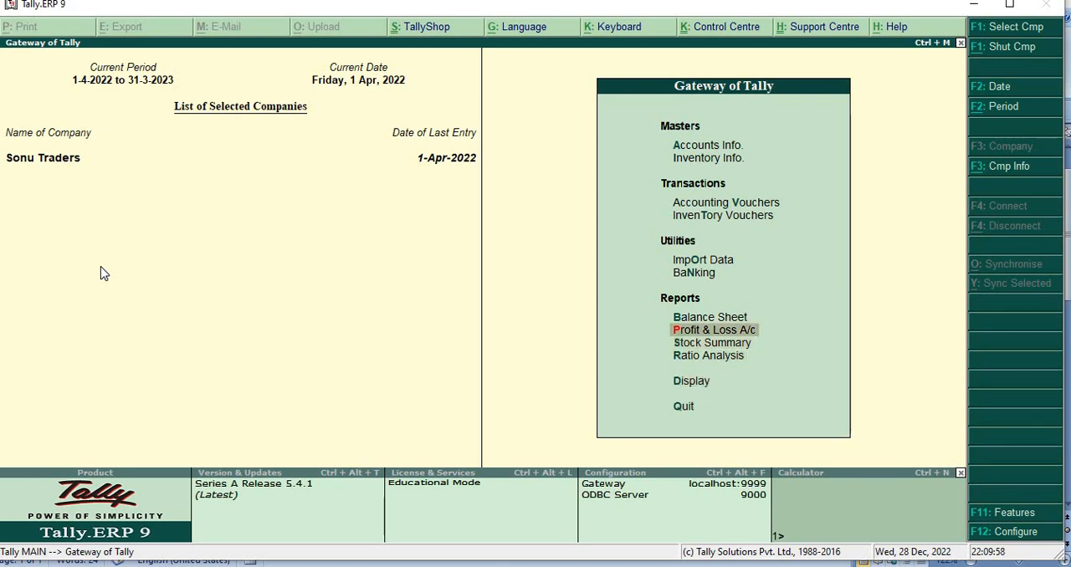
key(Return)
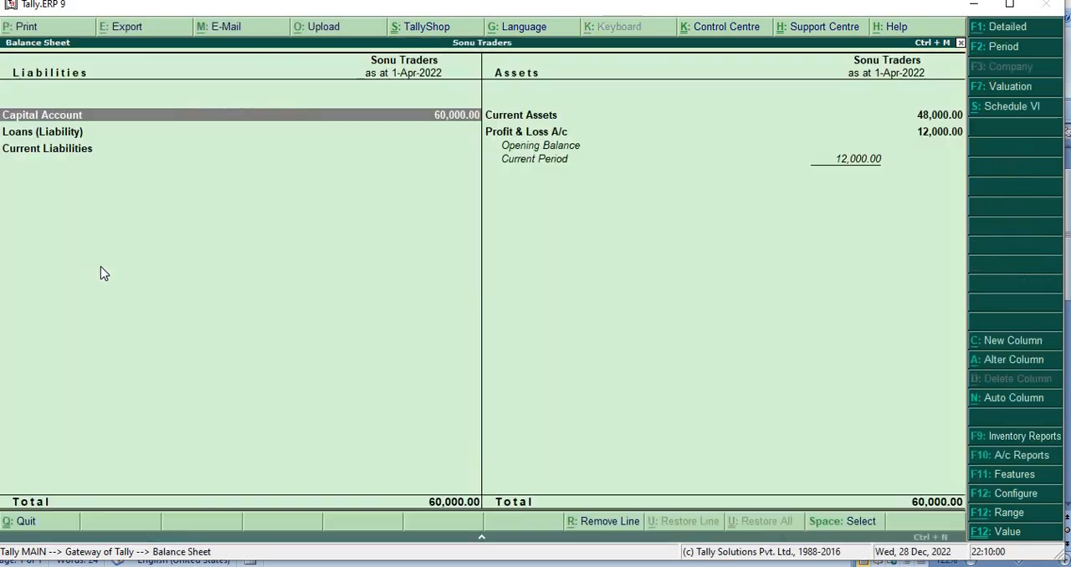
key(alt+F1)
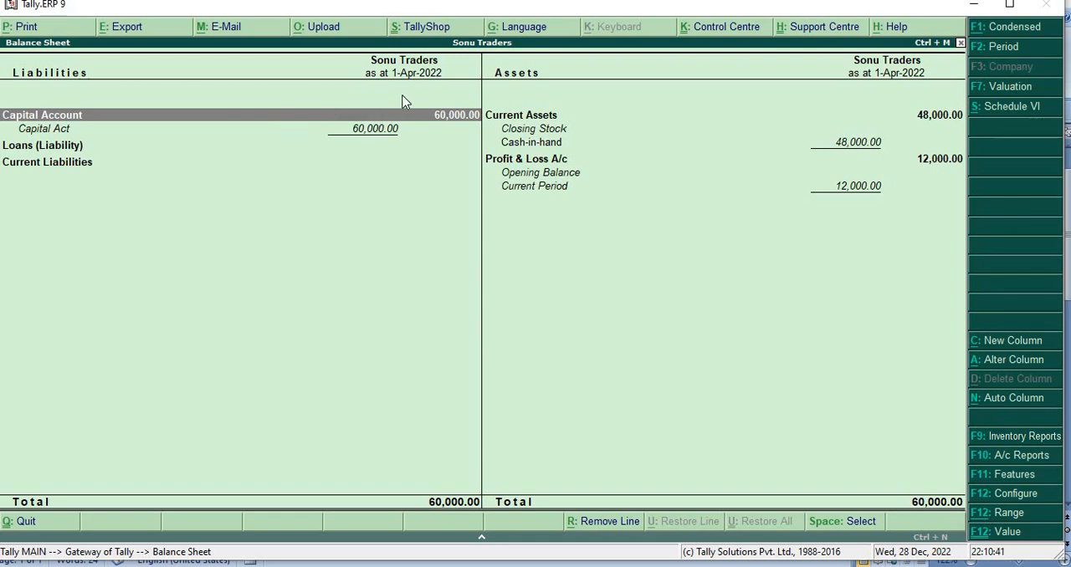
Step: Drill down from the Assets side of the Balance Sheet into Profit & Loss A/c and show its direct expenses in detailed format
key(Right)
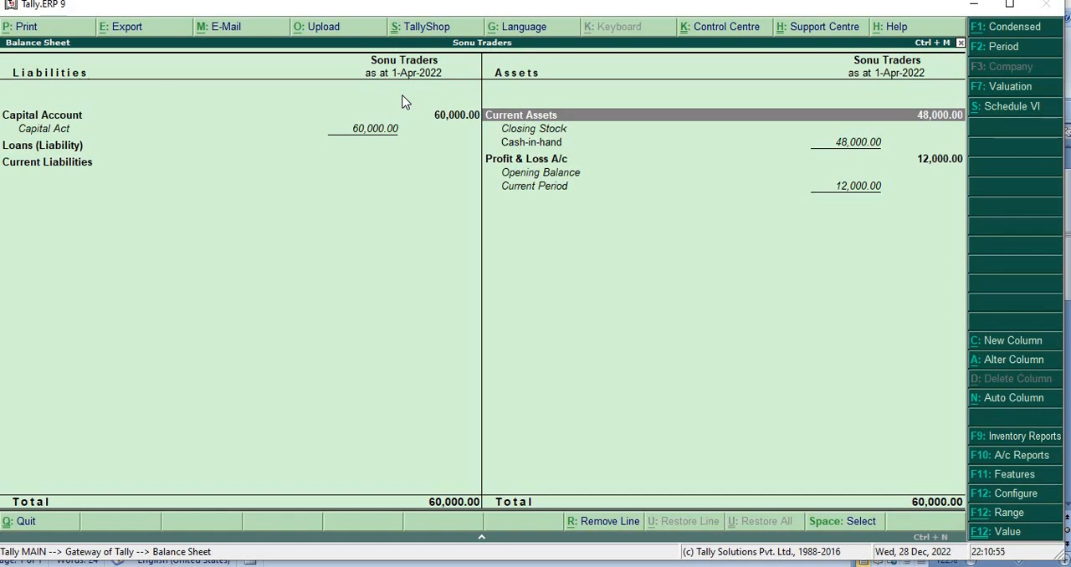
key(Down)
key(Down)
key(Down)
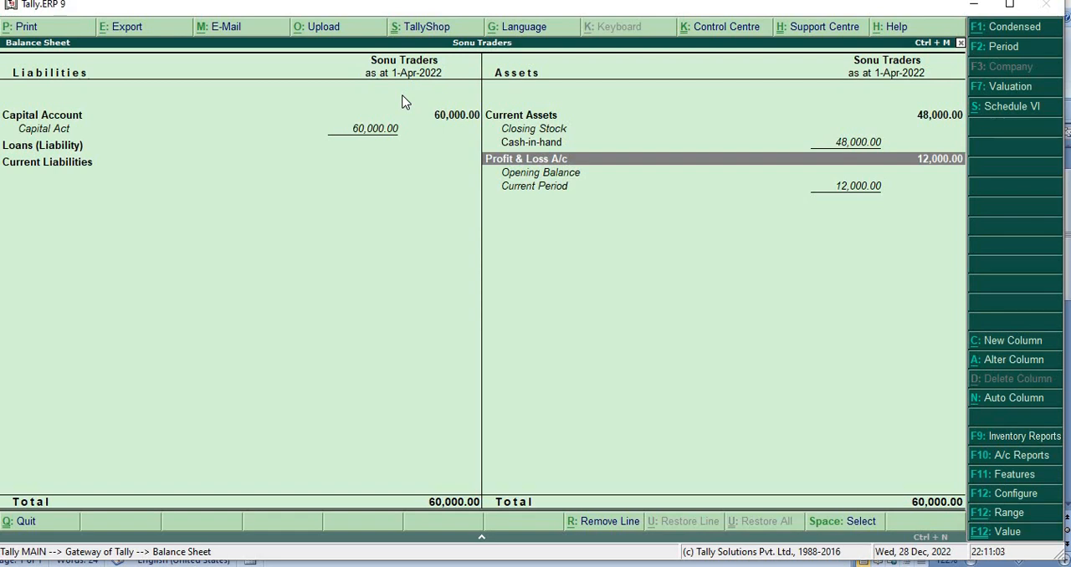
key(Return)
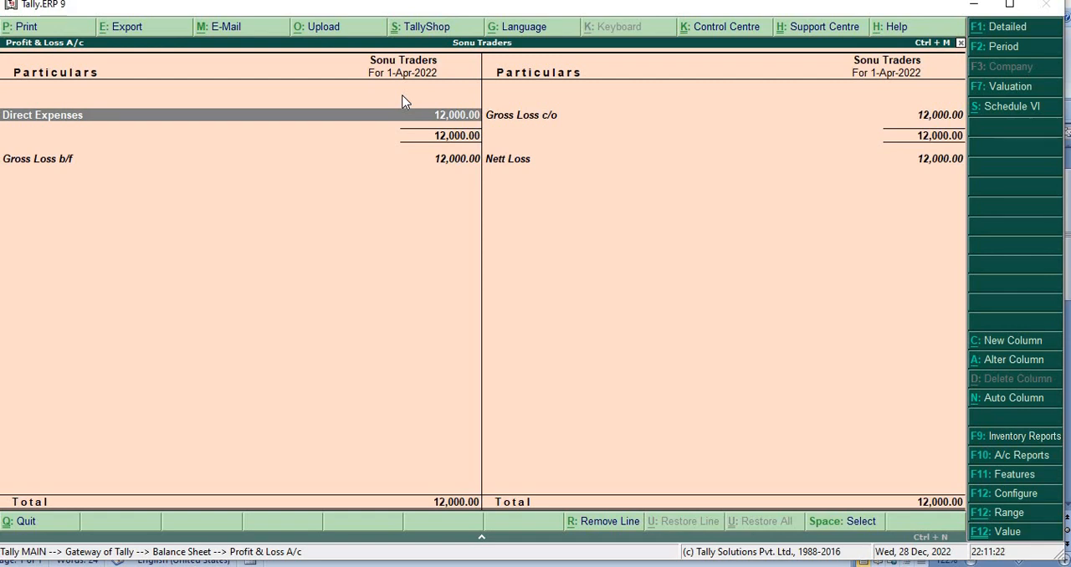
key(alt+F1)
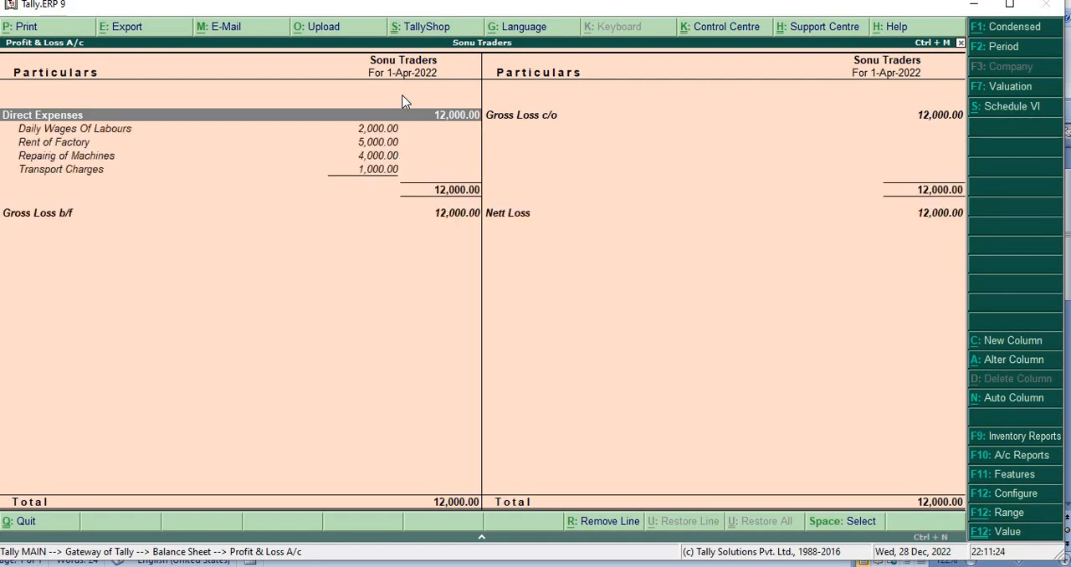